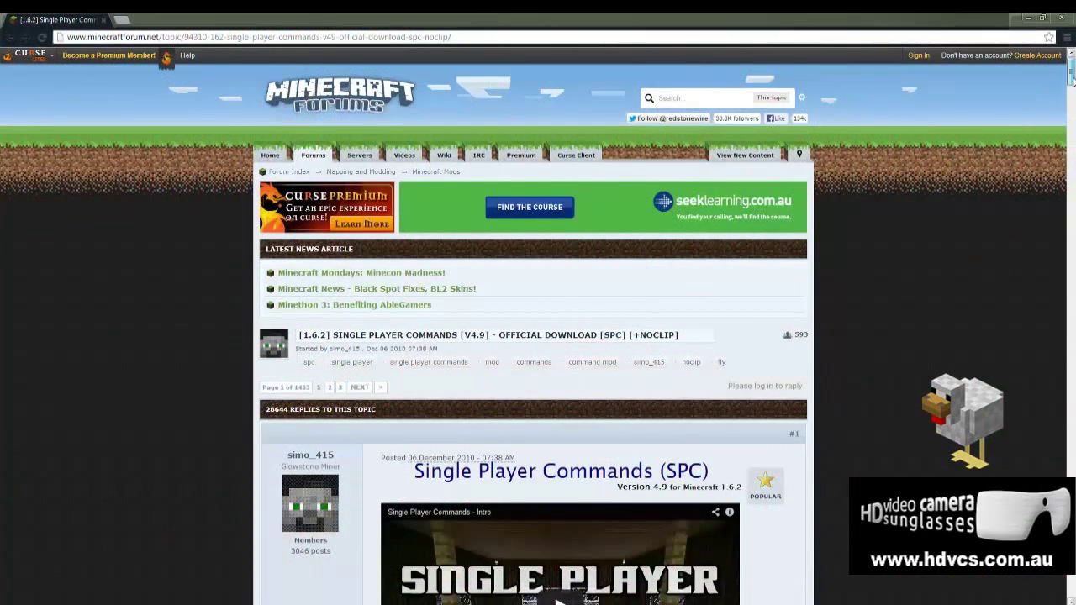
Download the Single Player Commands zip from the Alternate mirror and drag it onto the desktop
mouse_move(1071, 76)
left_mouse_down()
mouse_move(1071, 123)
mouse_move(1071, 102)
left_mouse_up()
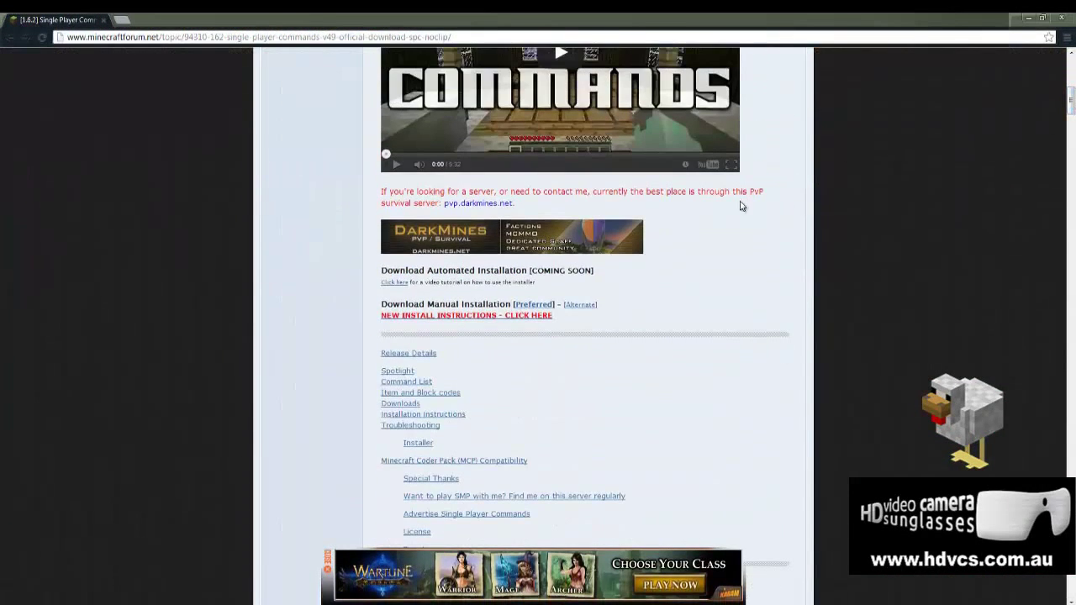
left_click(582, 306)
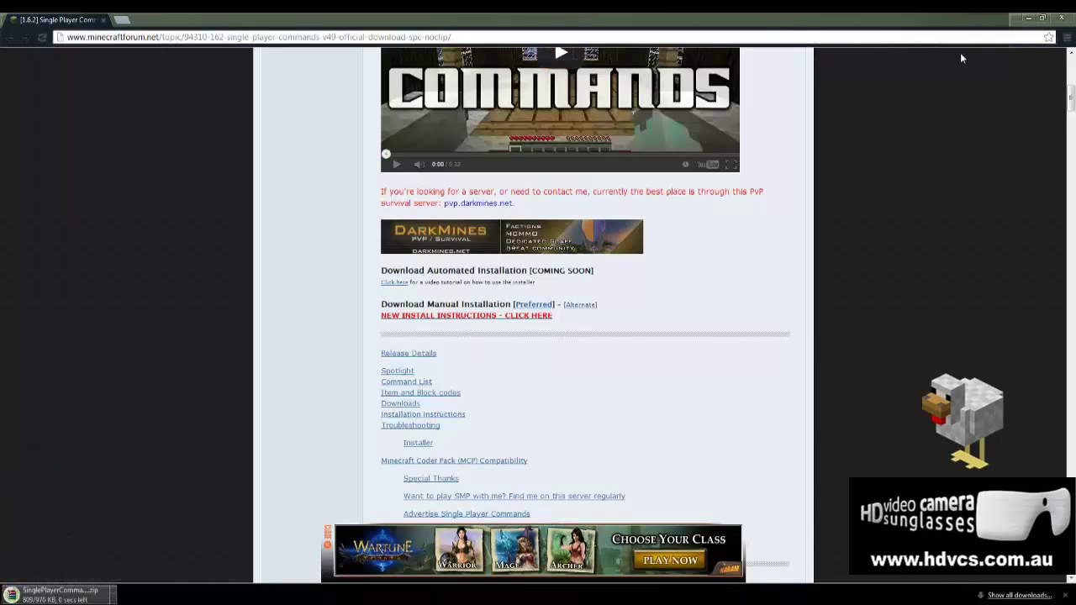
left_click(1042, 18)
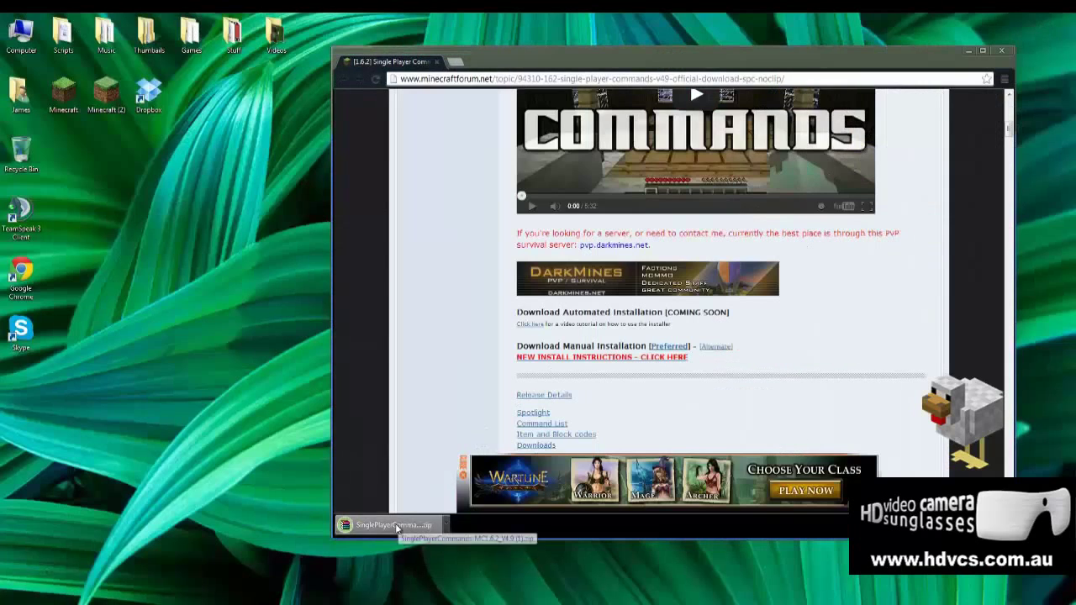
left_click_drag(397, 527, 207, 474)
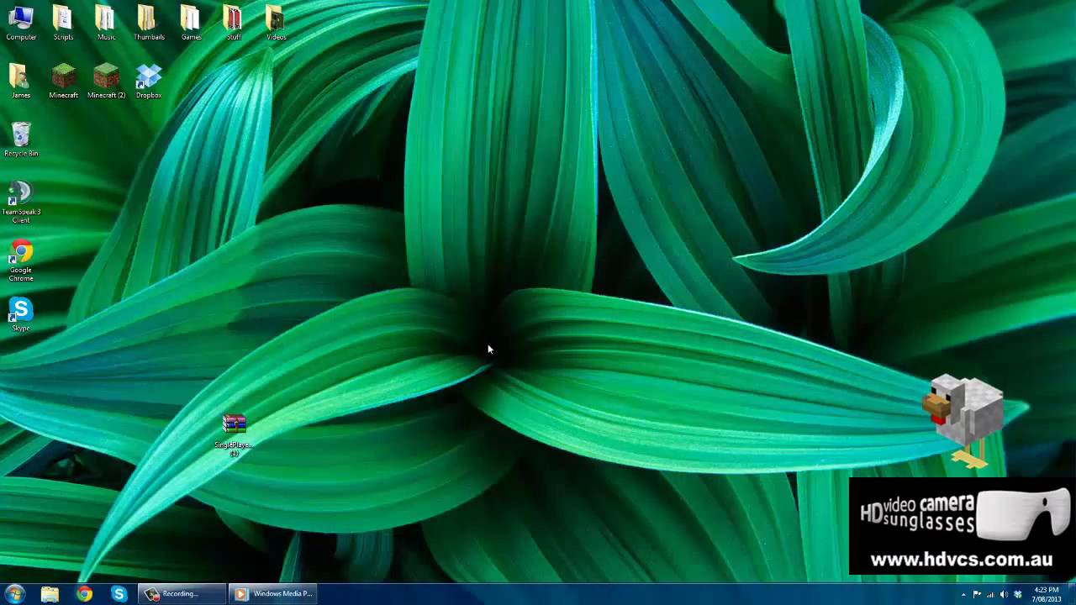
Go to AppData Roaming\.minecraft\versions via %appdata% and copy the 1.6.2 folder
left_click(17, 594)
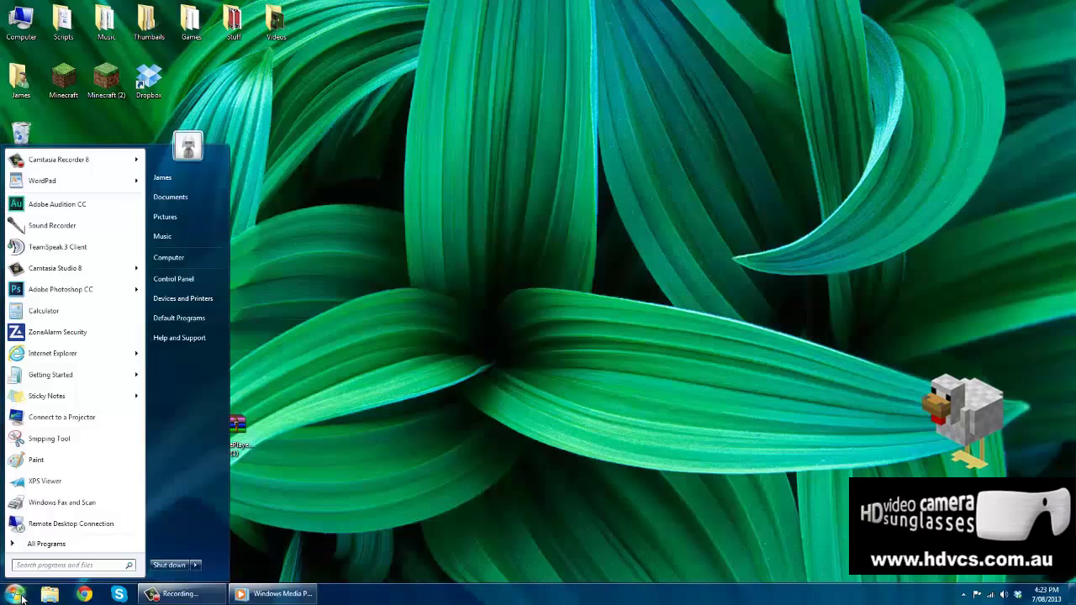
type("%appdata%")
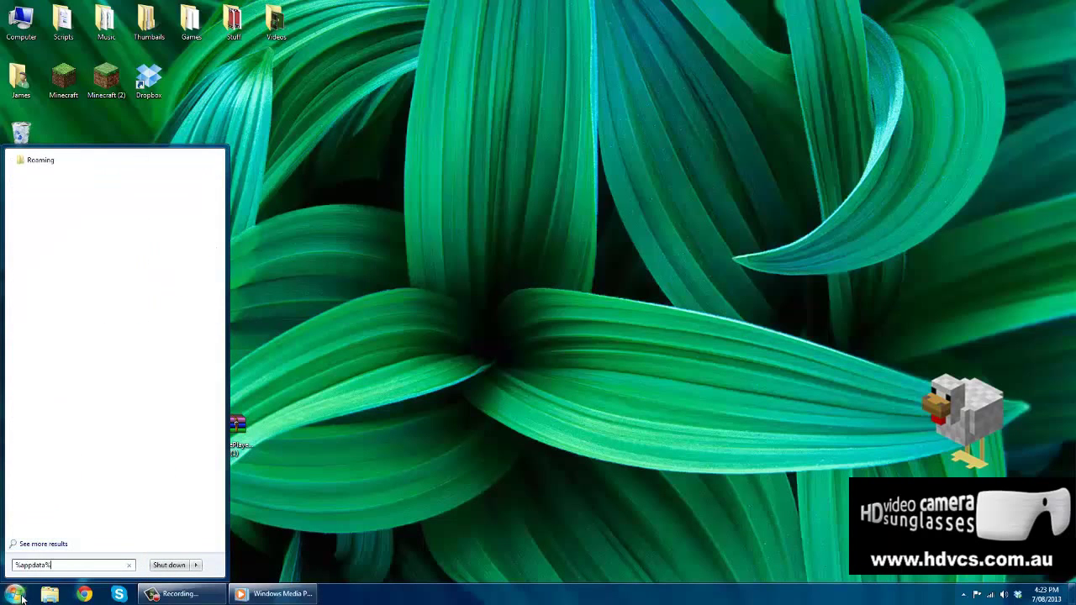
key("Return")
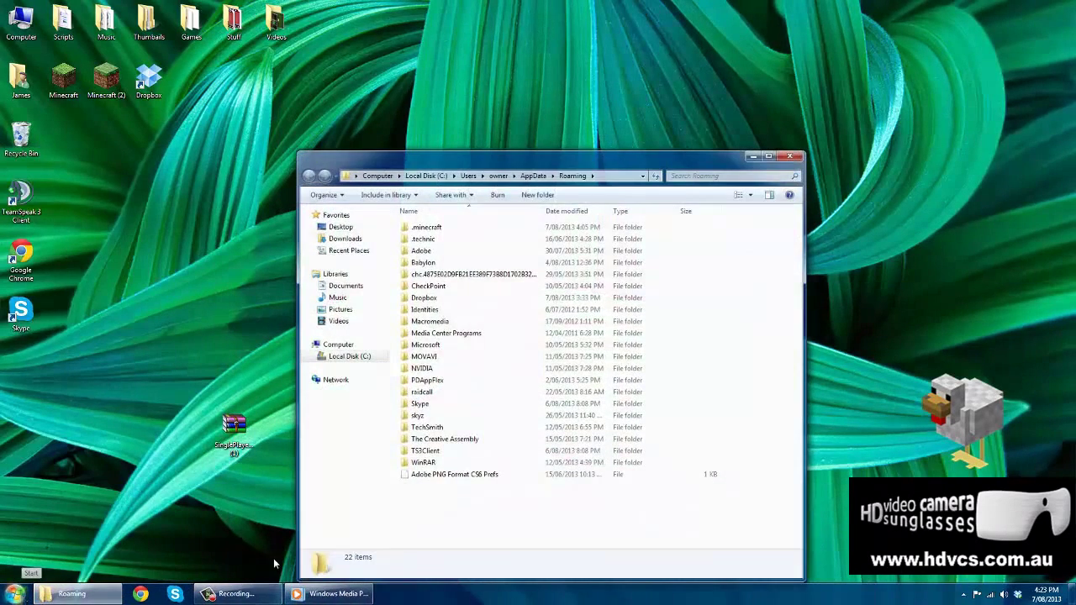
double_click(508, 226)
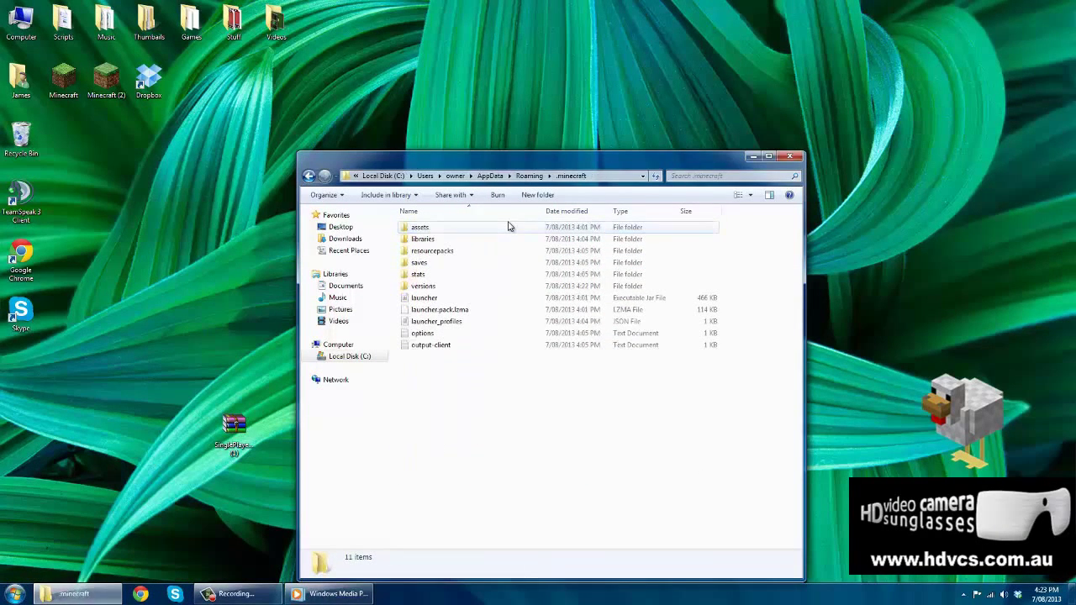
double_click(438, 286)
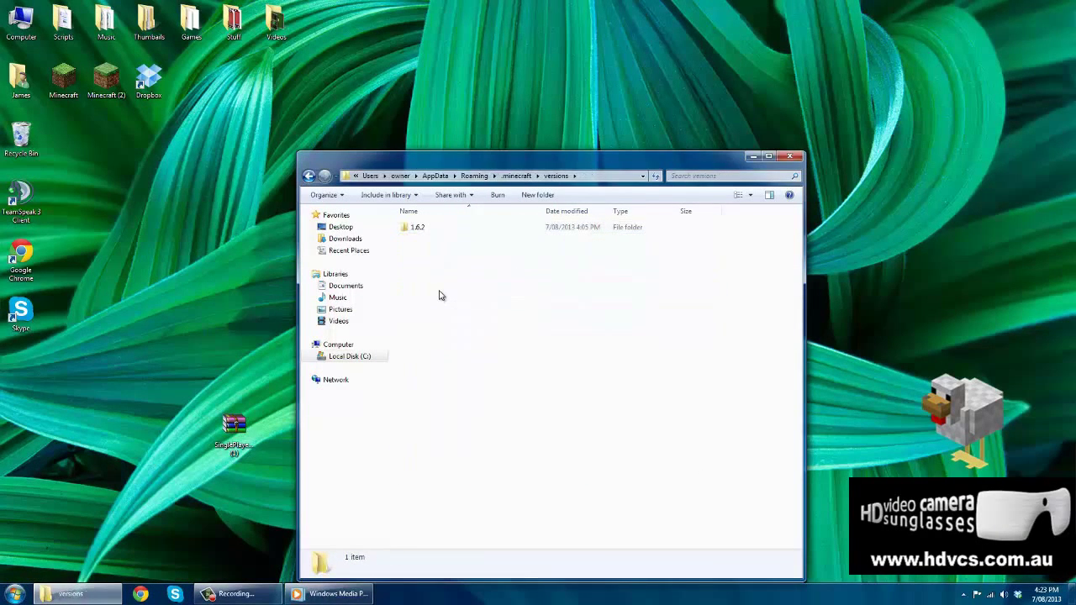
right_click(424, 232)
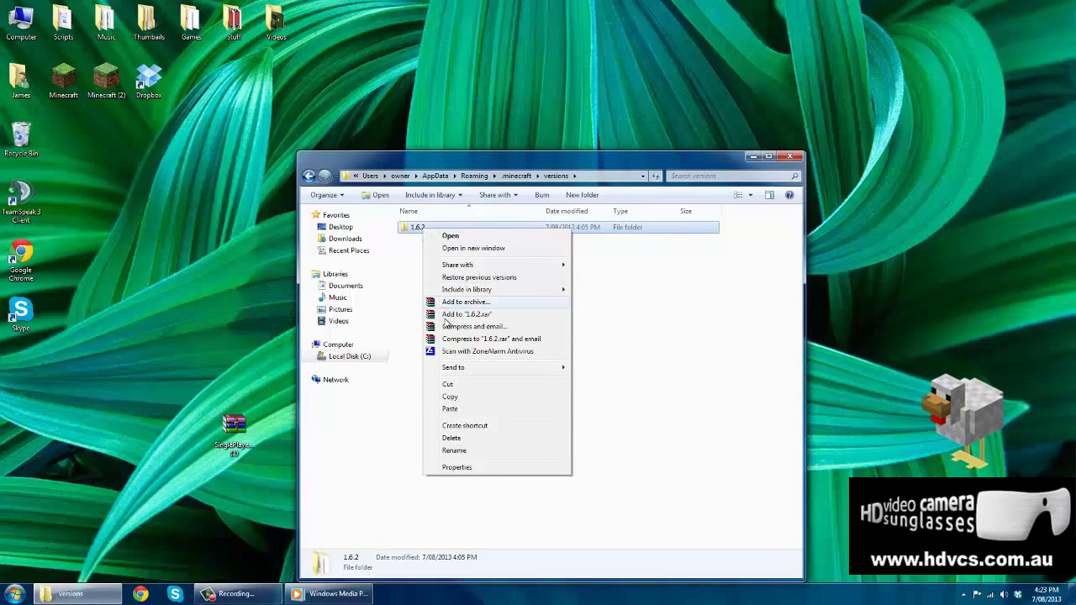
left_click(449, 397)
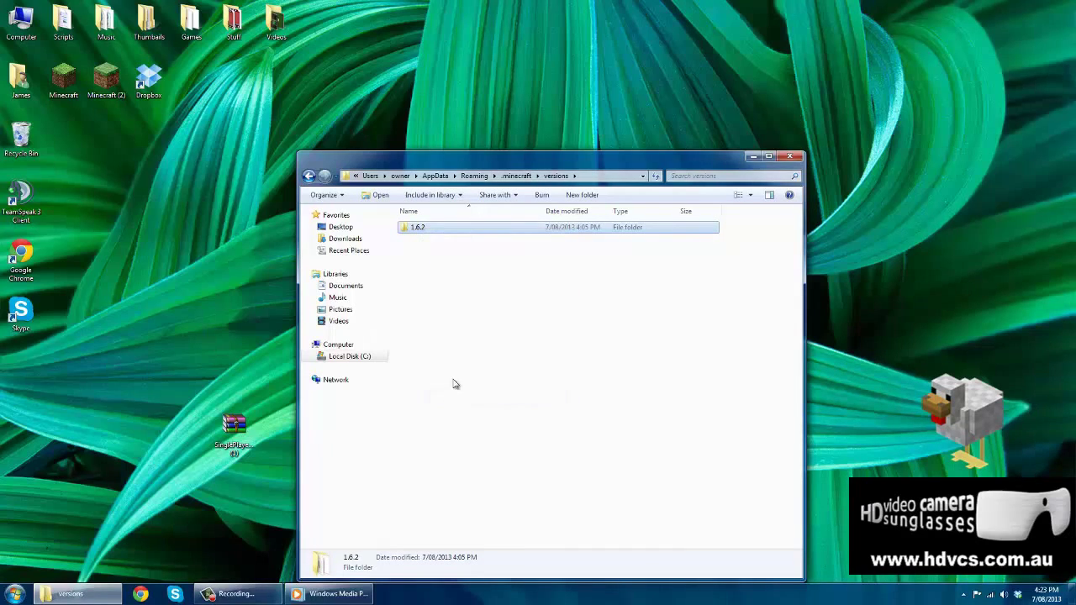
left_click(458, 311)
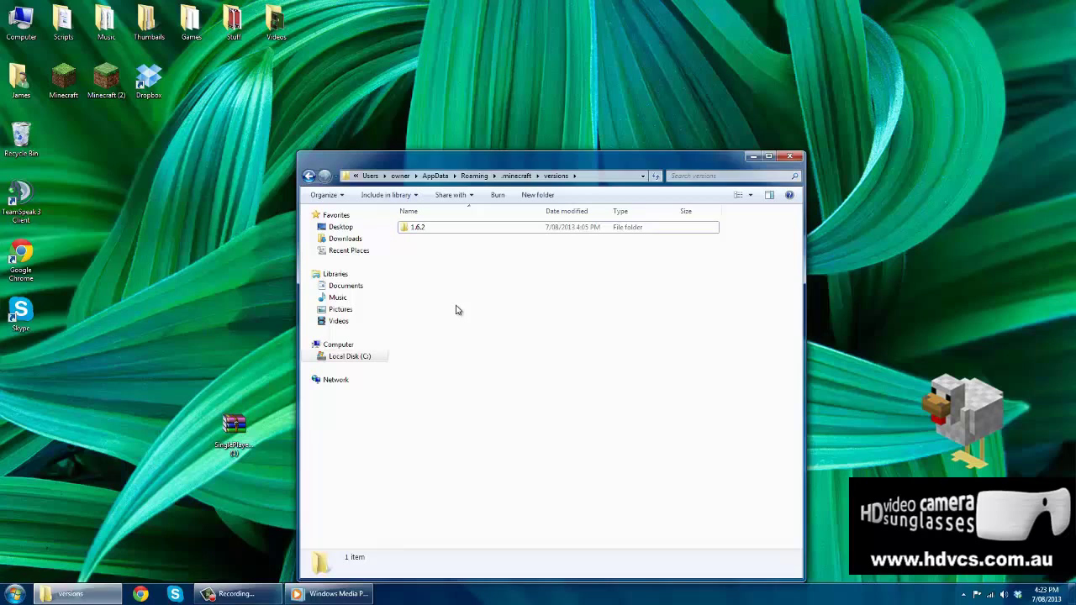
Paste a copy of the 1.6.2 folder in versions and rename it 1.6.2SPC
right_click(457, 310)
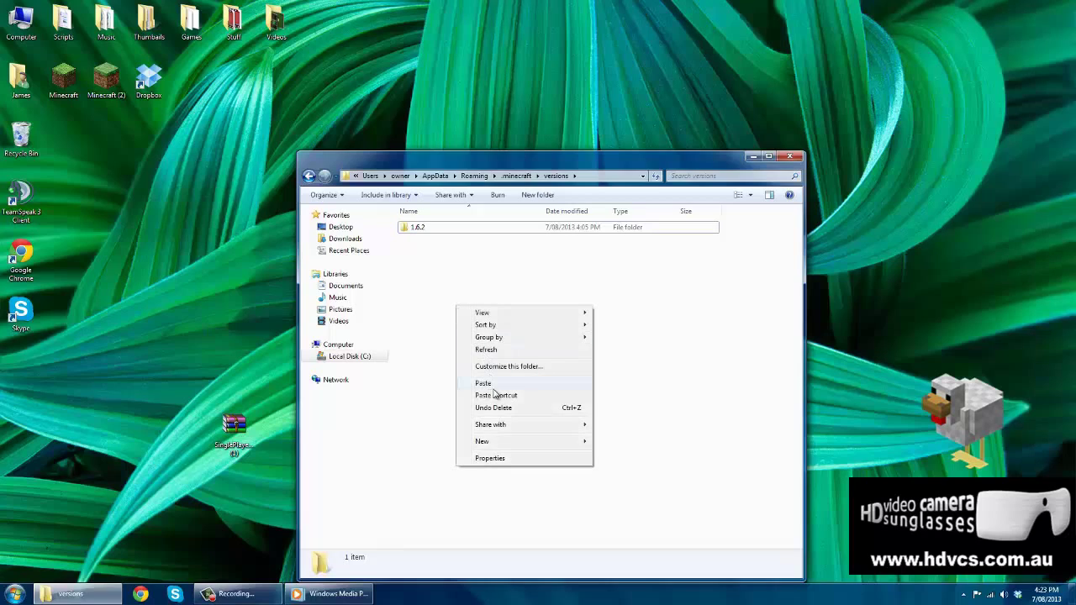
left_click(495, 383)
right_click(460, 251)
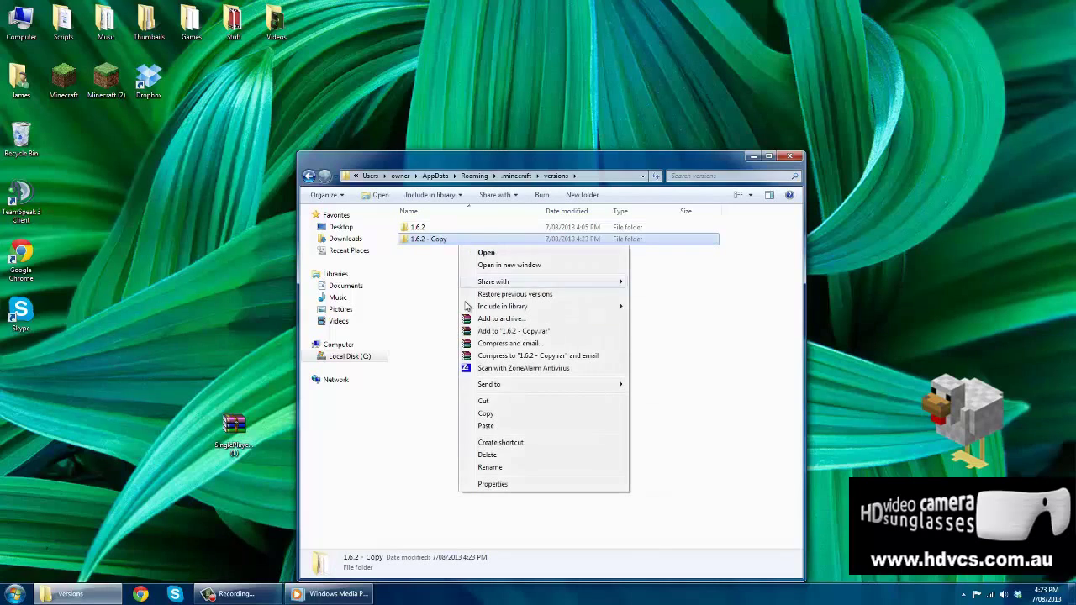
left_click(495, 466)
left_click(452, 243)
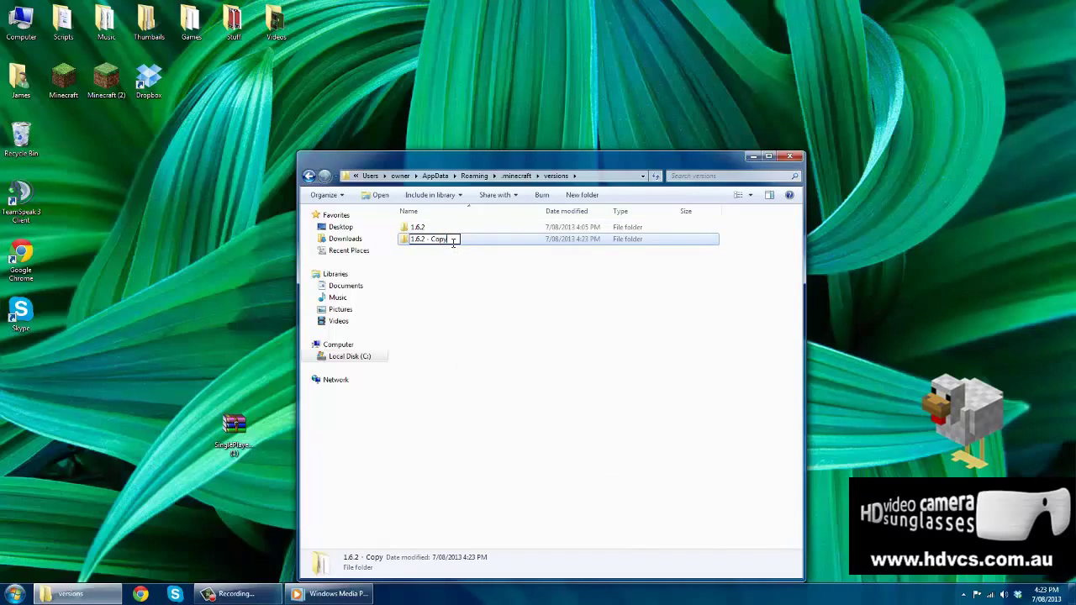
key("BackSpace")
key("BackSpace")
key("BackSpace")
key("BackSpace")
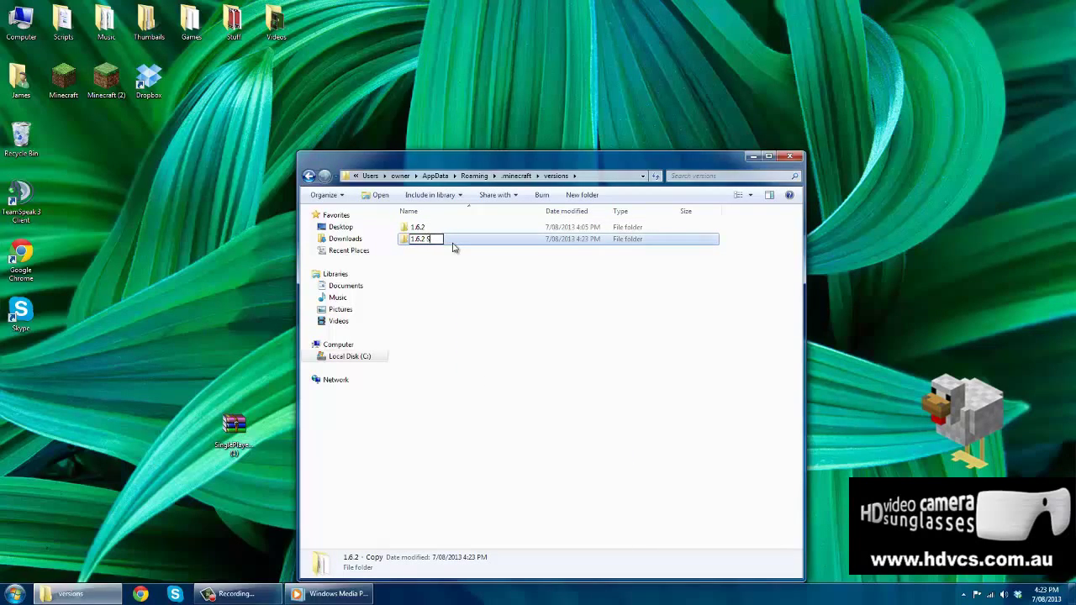
type("SPC")
key("Return")
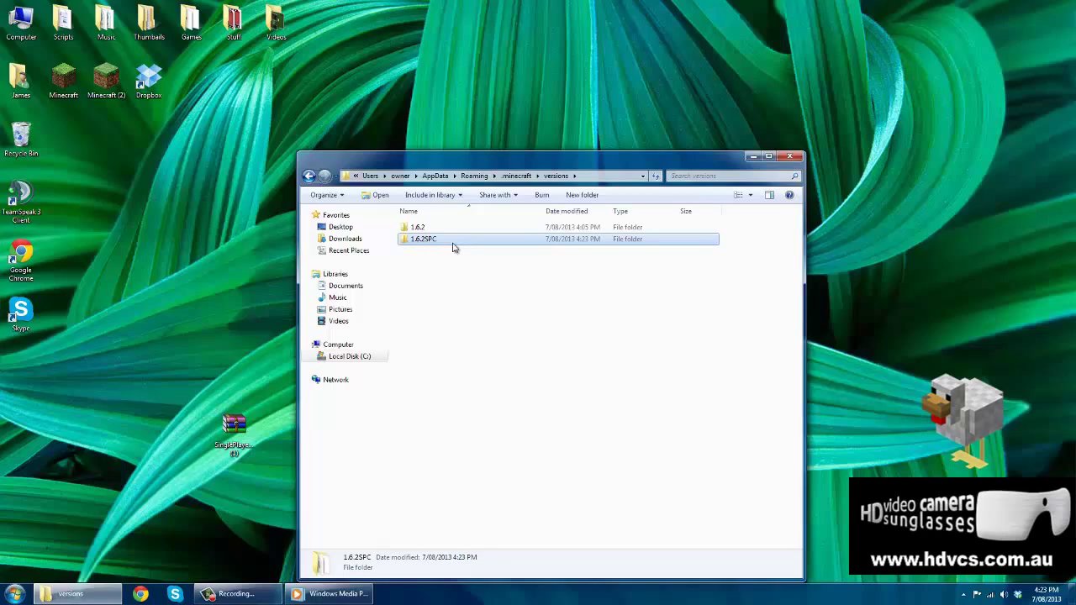
Inside the 1.6.2SPC folder, rename the 1.6.2 JSON file to 1.6.2SPC
double_click(452, 243)
right_click(452, 246)
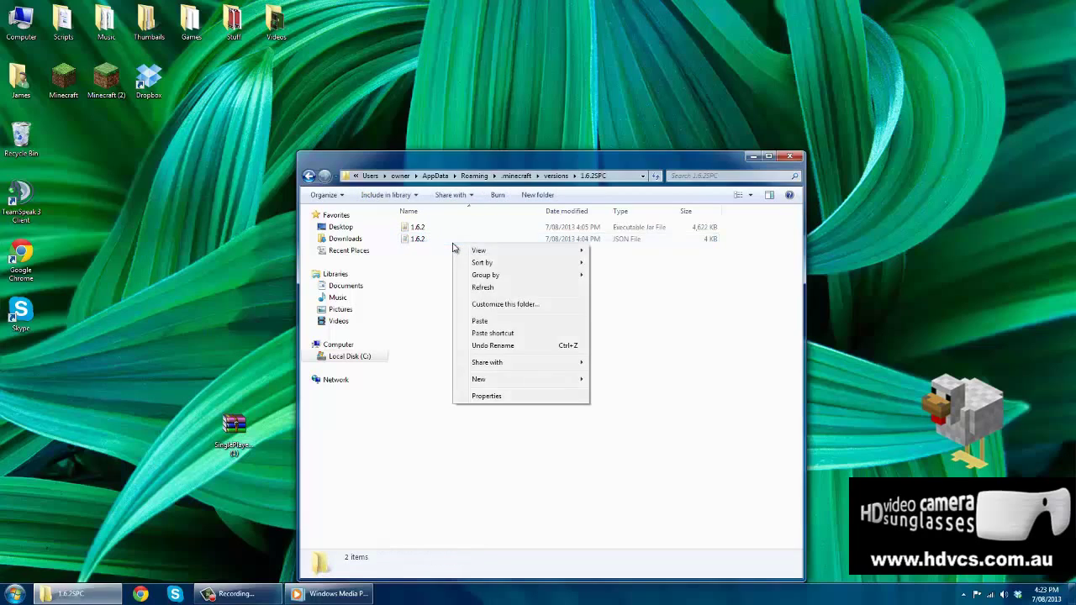
right_click(420, 244)
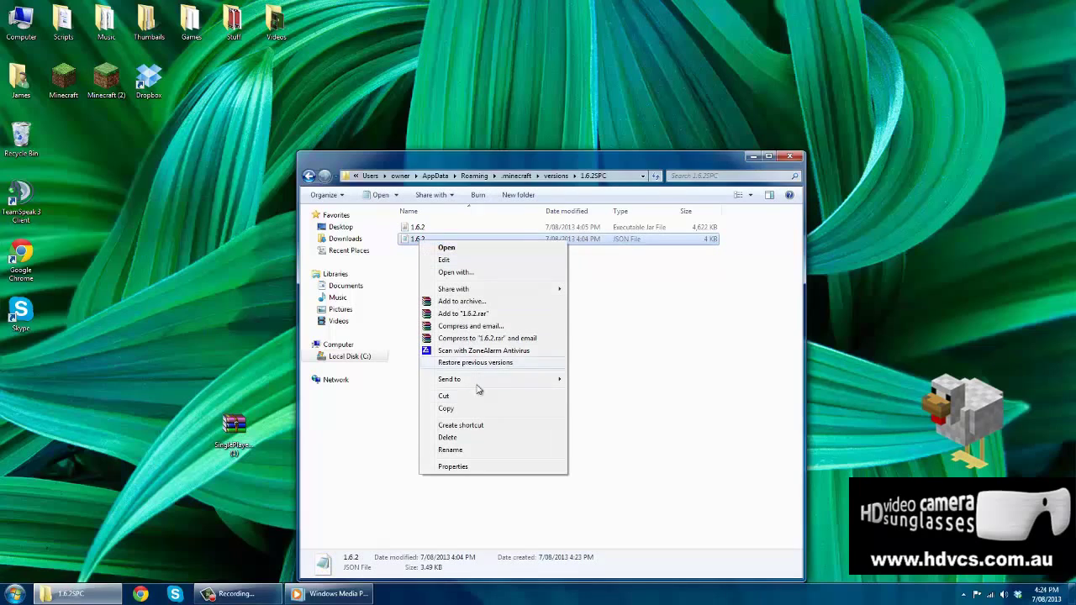
left_click(477, 446)
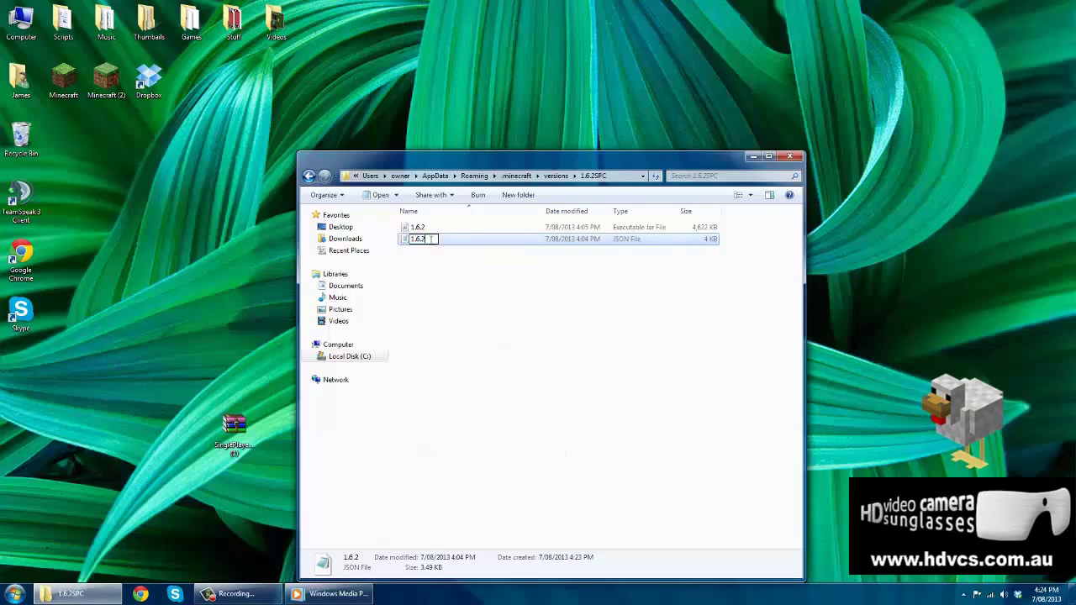
left_click(425, 238)
type("SPC")
key("Return")
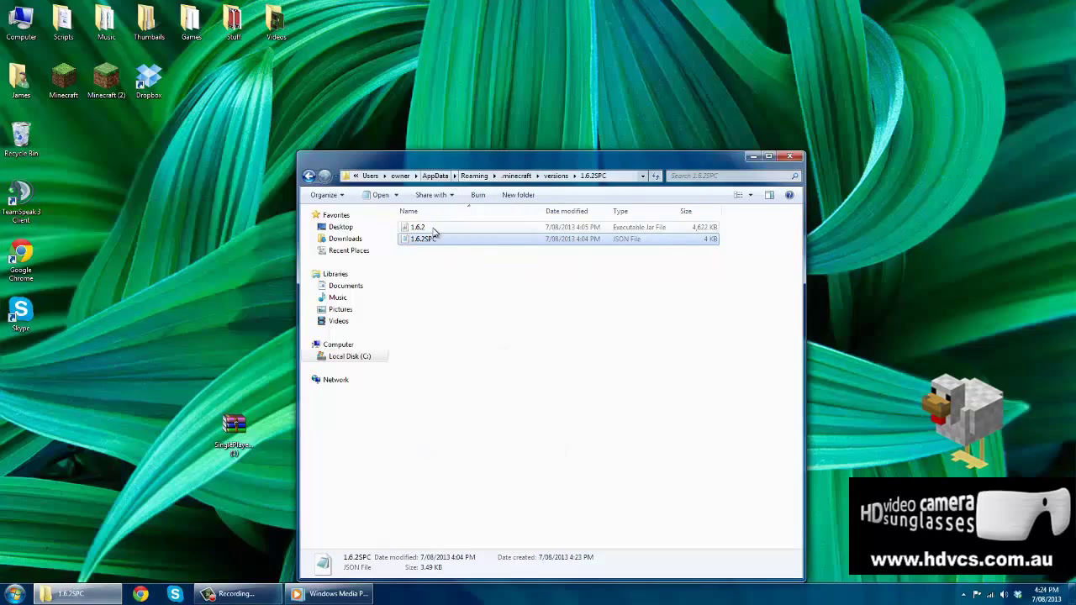
Rename the 1.6.2 jar file to 1.6.2SPC
right_click(427, 227)
right_click(415, 229)
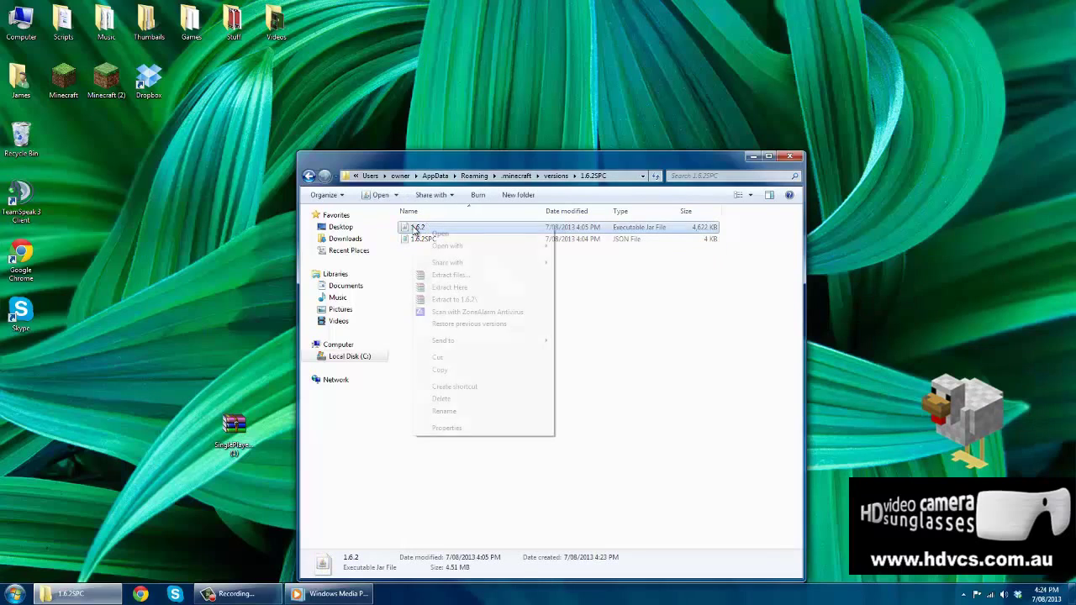
left_click(448, 412)
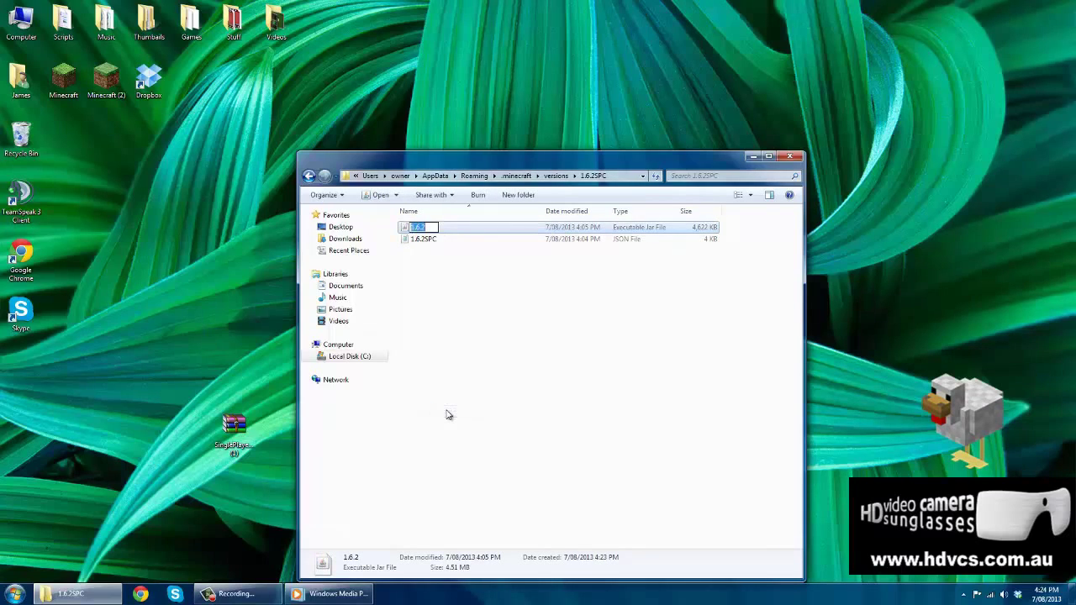
left_click(429, 227)
type("SPC")
key("Return")
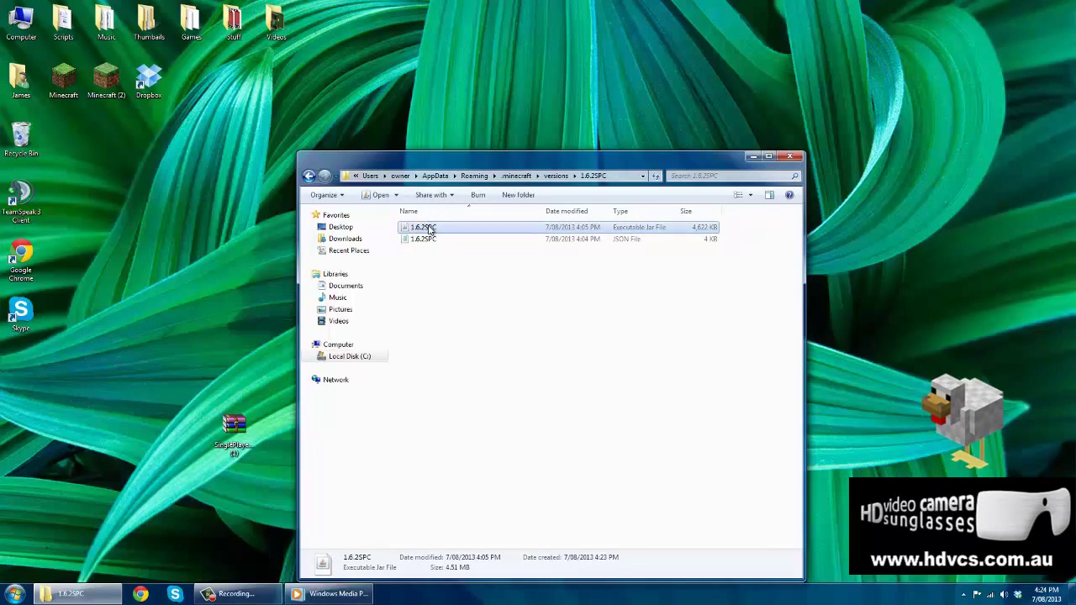
Open the 1.6.2SPC JSON file in Notepad
right_click(426, 239)
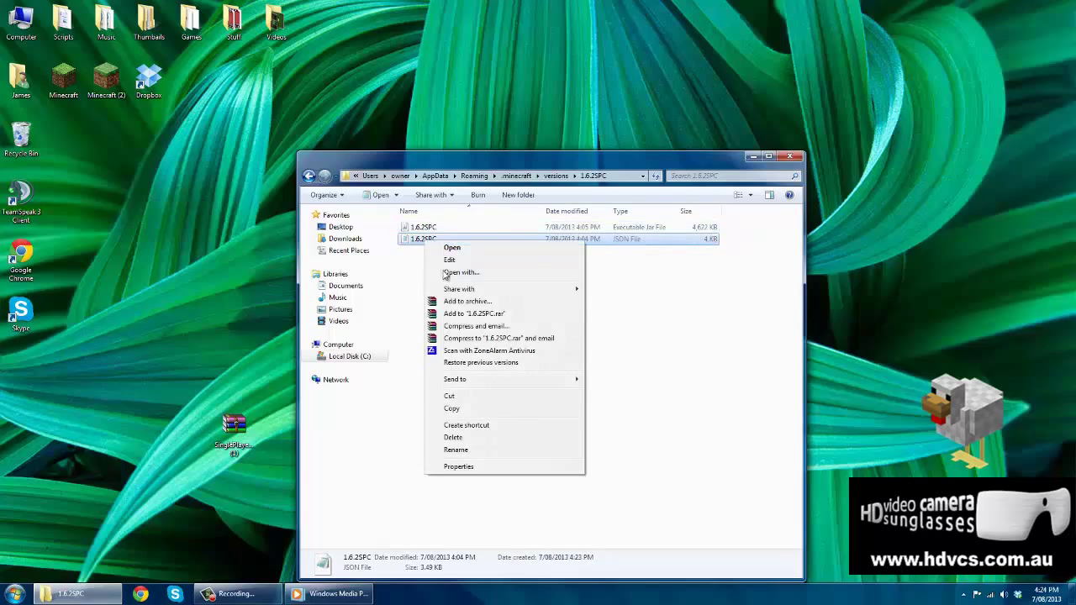
left_click(486, 272)
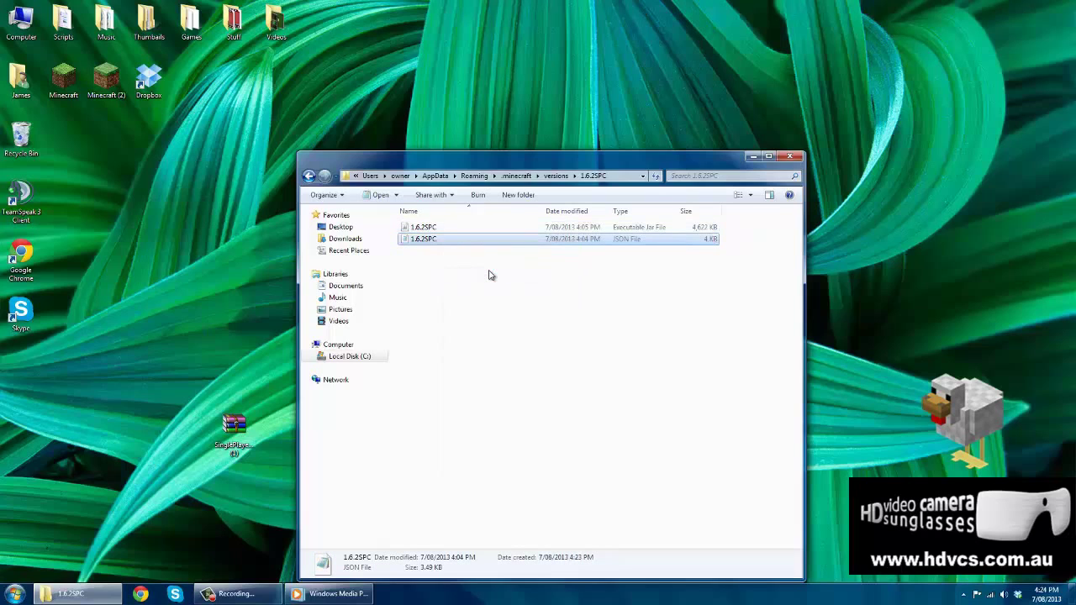
left_click(622, 409)
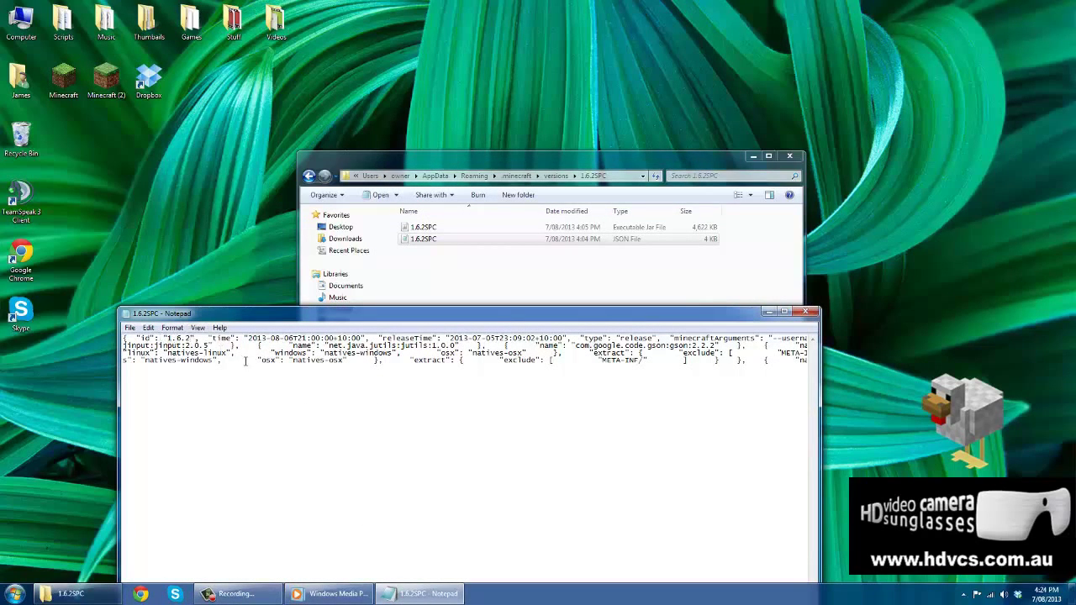
Append SPC to the id value so it reads 1.6.2SPC, save, and close Notepad
type("SP")
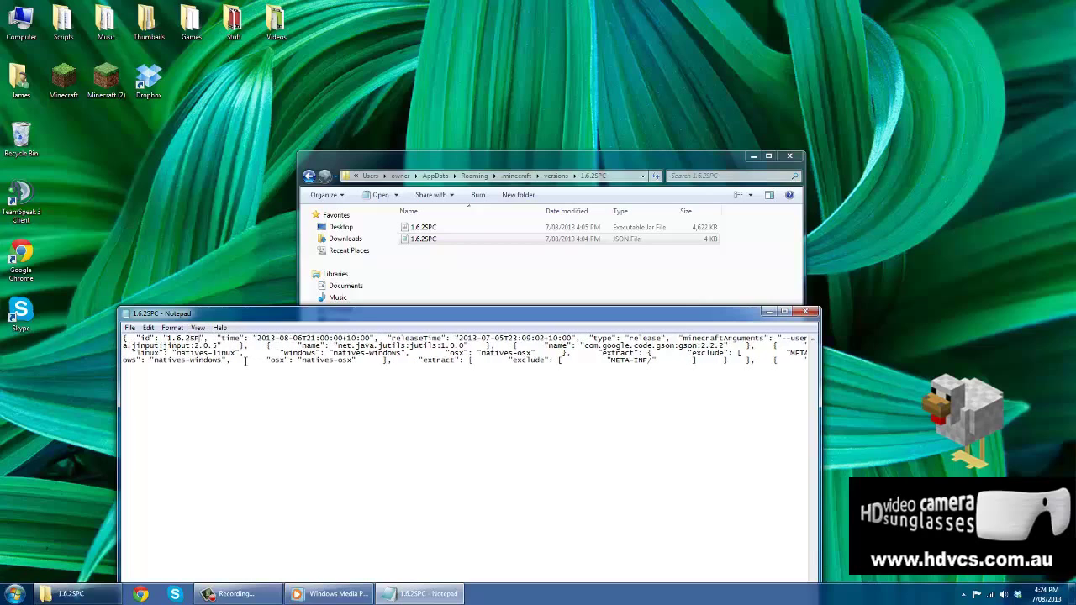
type("C")
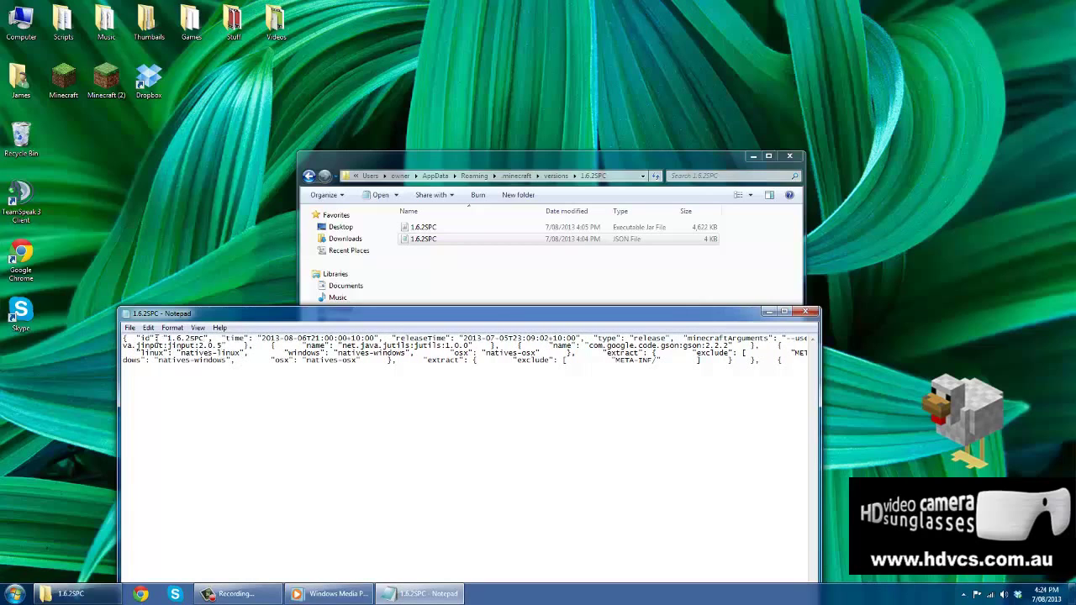
left_click(130, 328)
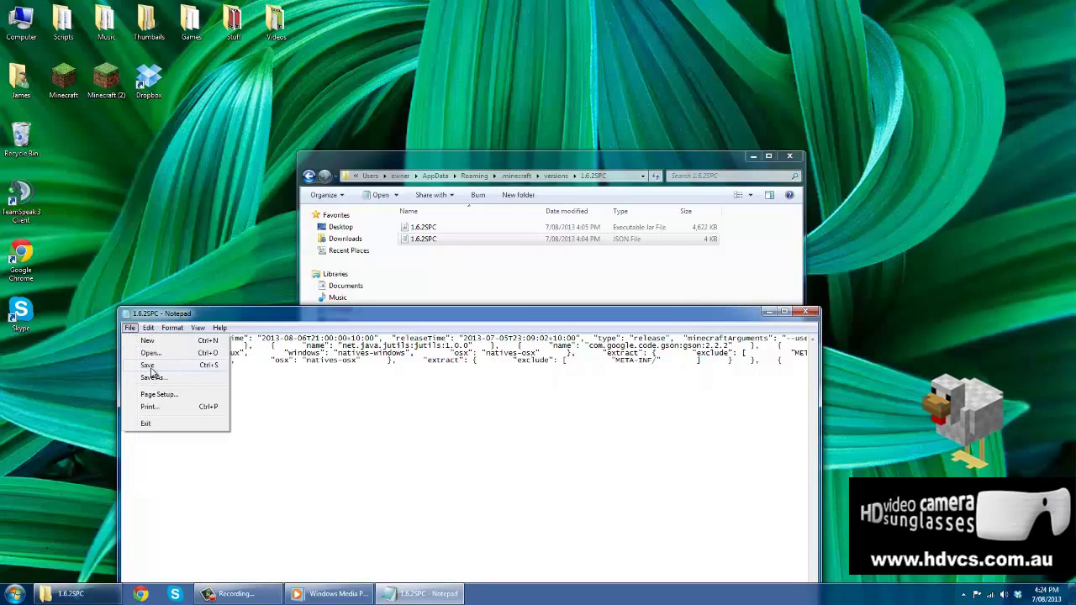
left_click(151, 368)
left_click(805, 312)
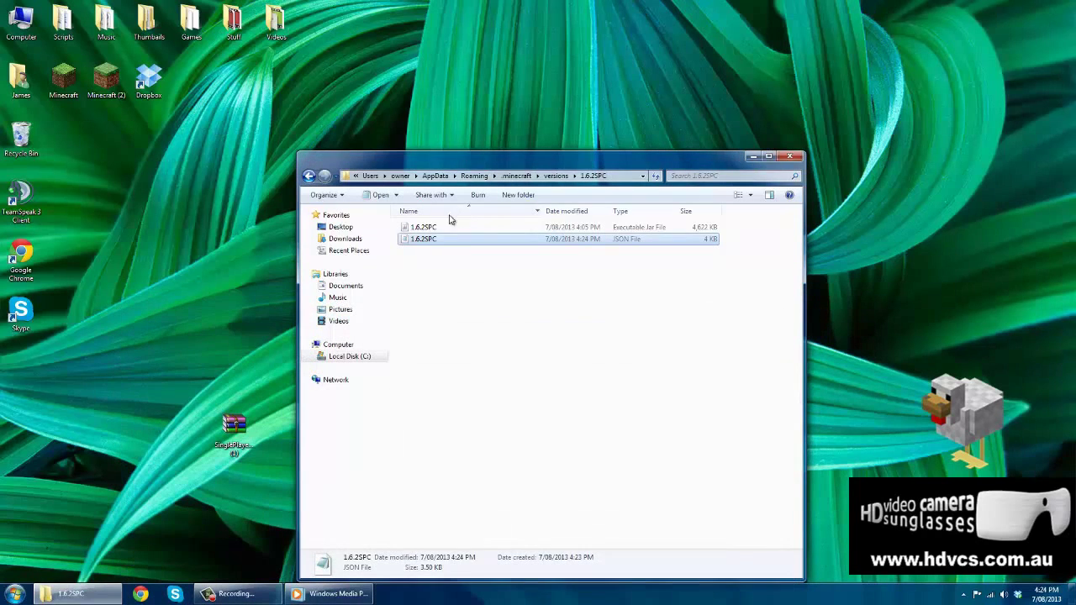
Open the 1.6.2SPC jar in WinRAR, dismissing the license reminder
right_click(426, 228)
mouse_move(461, 250)
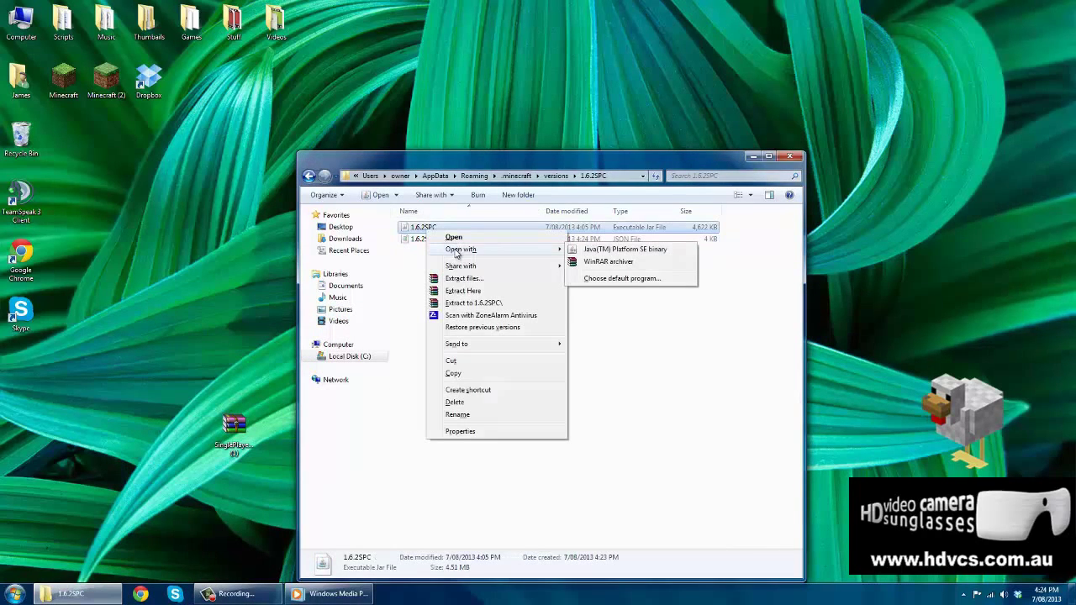
left_click(611, 267)
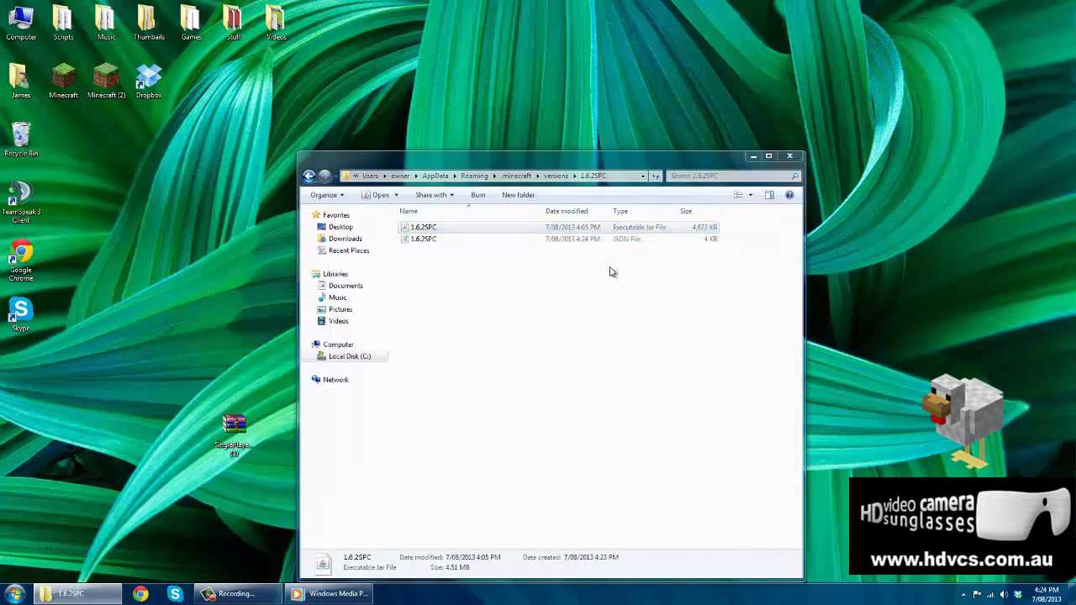
left_click(789, 156)
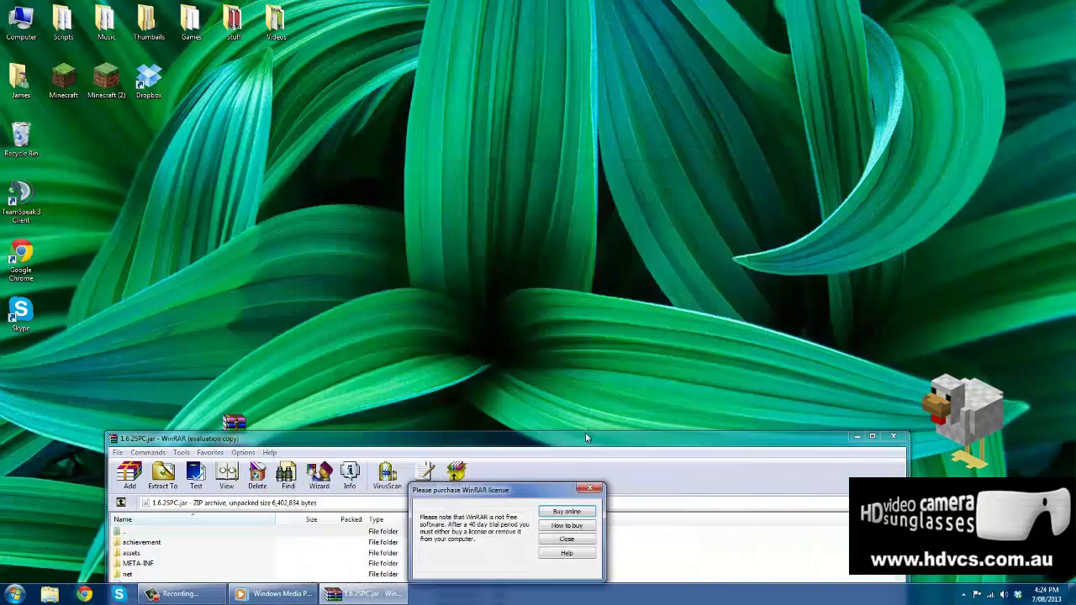
left_click(591, 488)
mouse_move(598, 442)
left_mouse_down()
mouse_move(696, 332)
mouse_move(762, 225)
mouse_move(788, 104)
left_mouse_up()
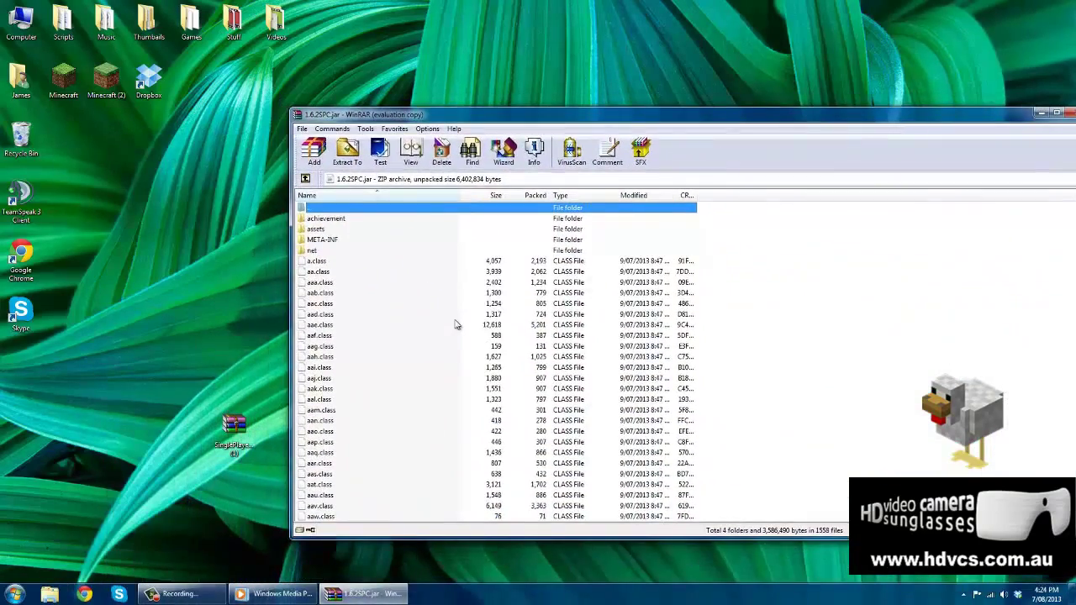
Delete the META-INF folder from the jar archive
right_click(314, 242)
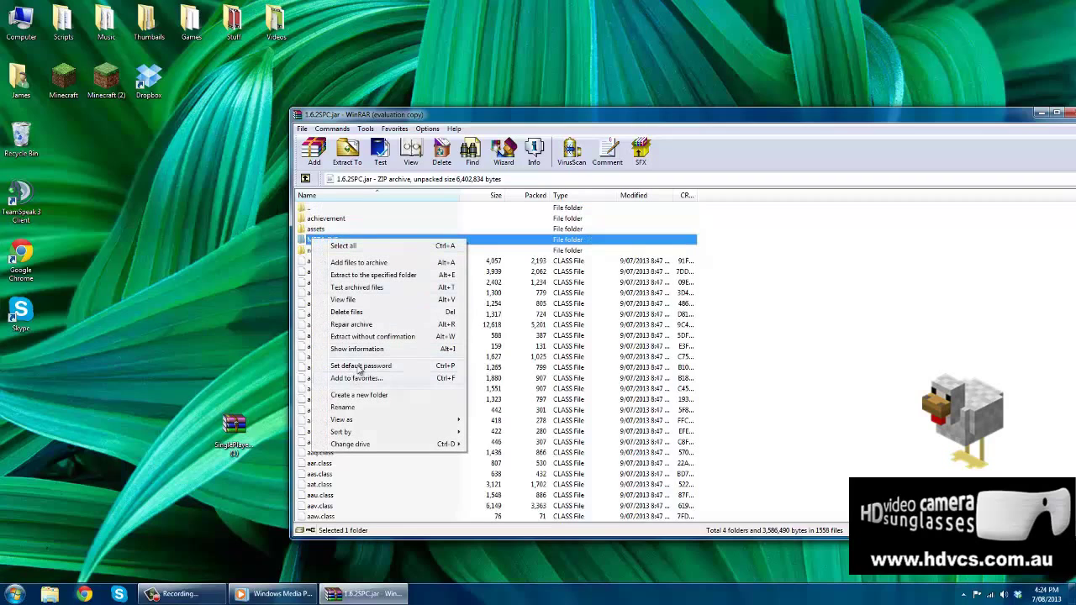
left_click(363, 313)
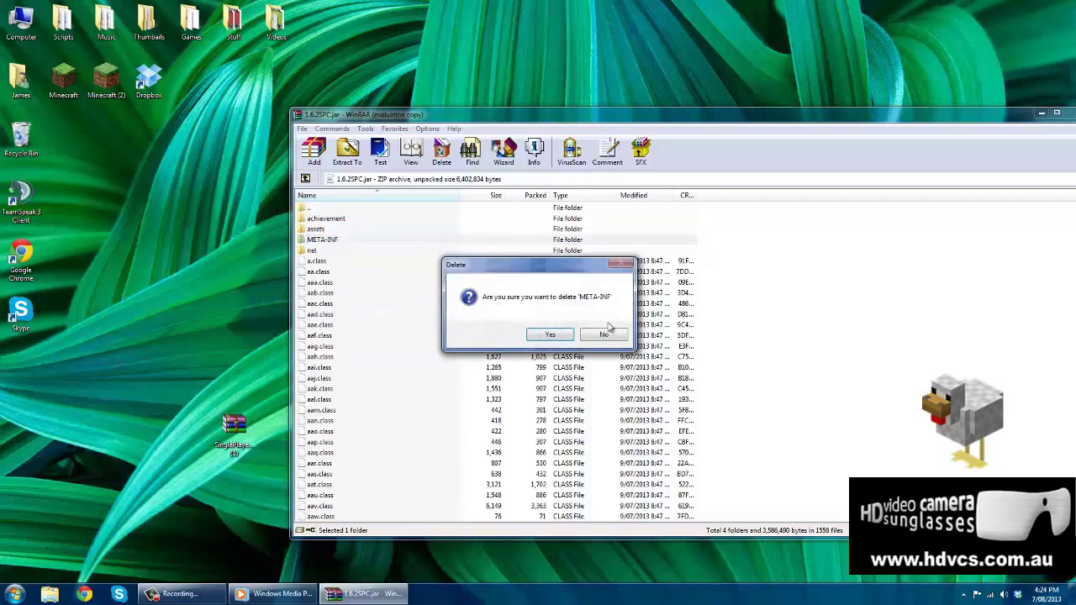
left_click(557, 336)
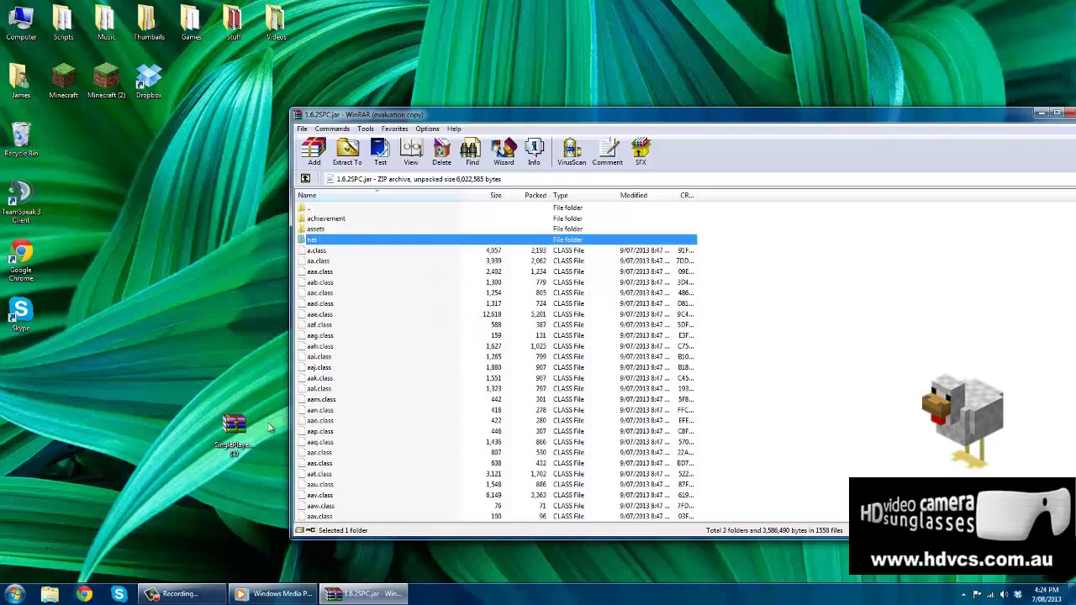
Extract the Single Player Commands download into a folder on the desktop
right_click(245, 433)
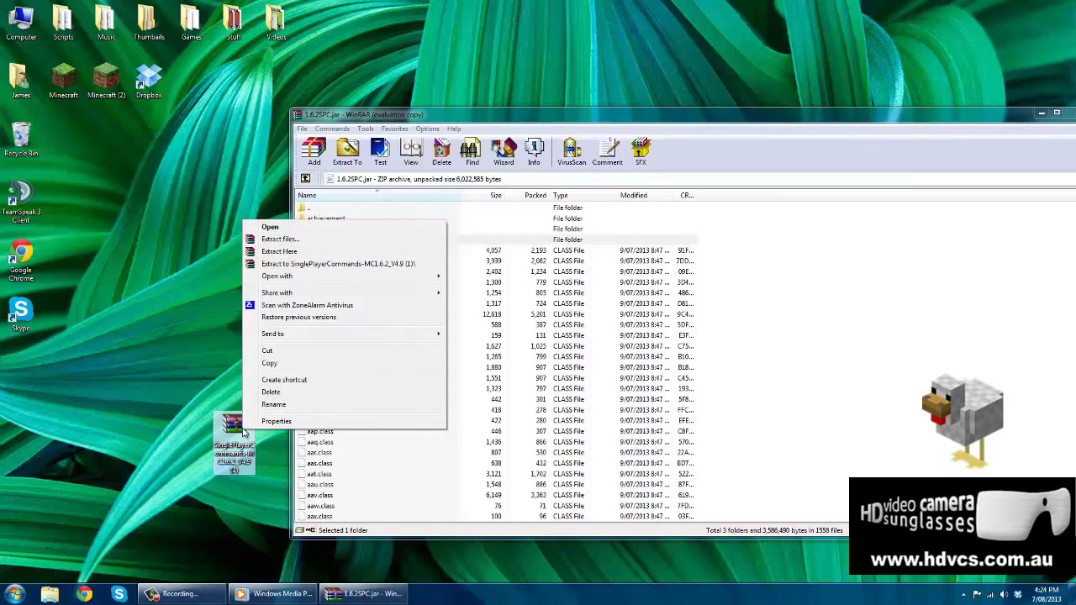
left_click(306, 243)
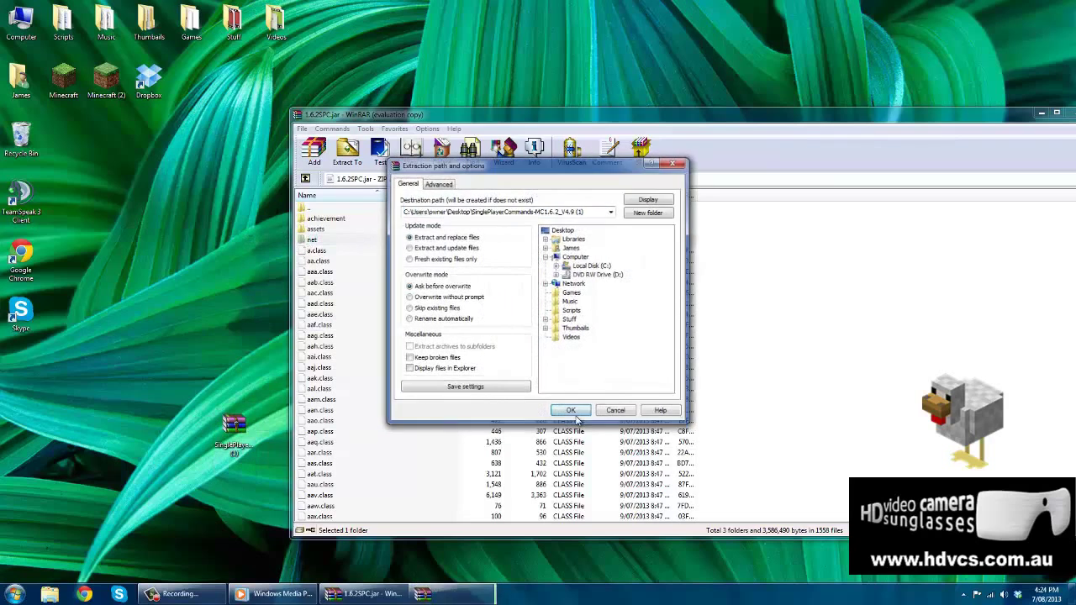
left_click(573, 411)
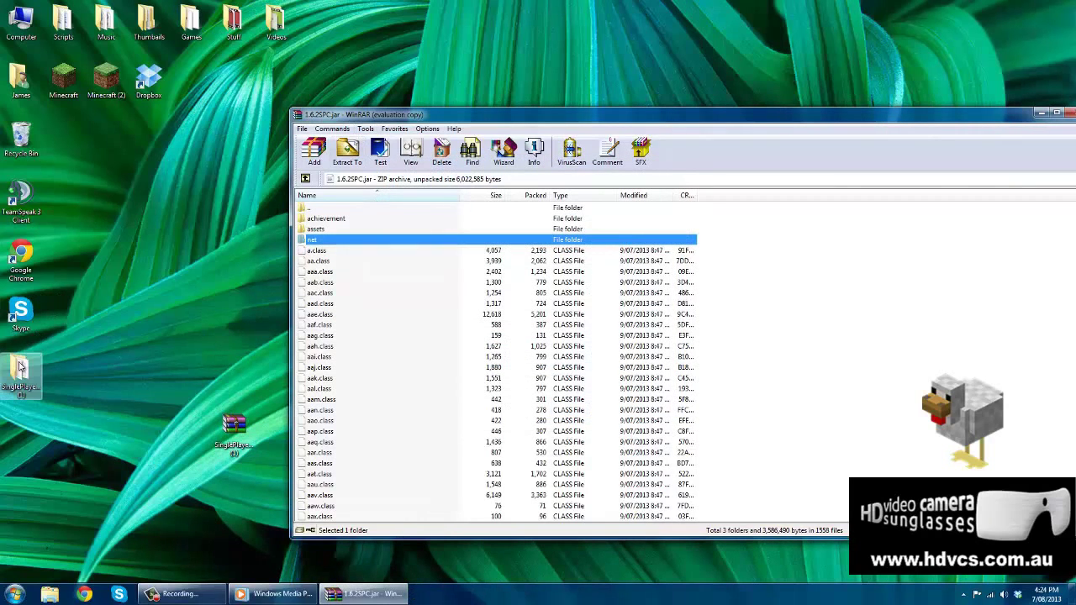
Add the nine mod files, com through terms, from the extracted folder into the jar
double_click(21, 368)
mouse_move(403, 230)
left_mouse_down()
mouse_move(438, 318)
mouse_move(828, 336)
left_mouse_up()
left_click(718, 421)
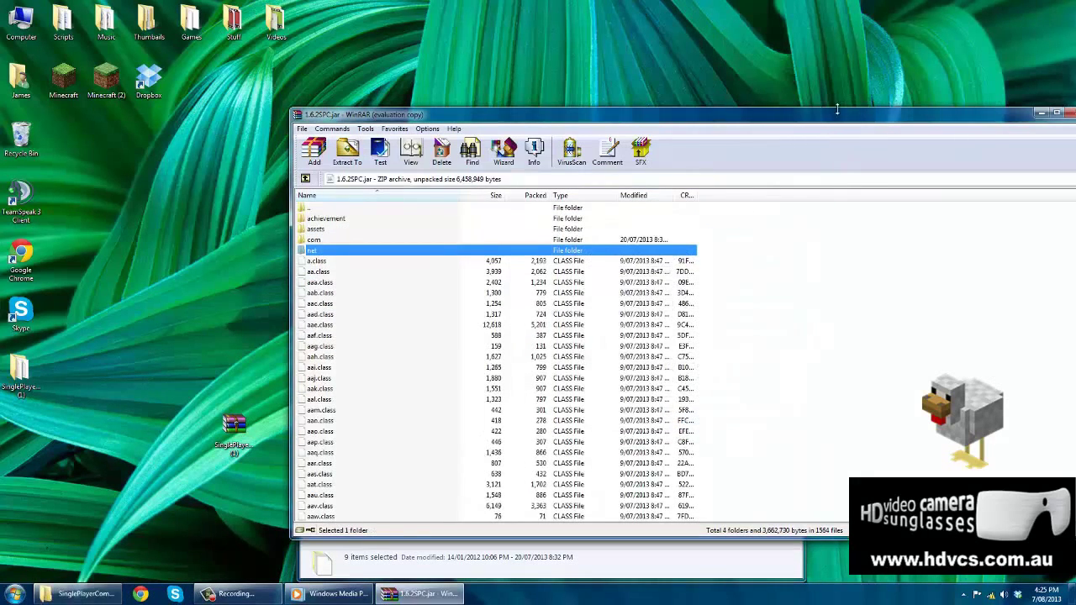
left_click_drag(804, 122, 586, 118)
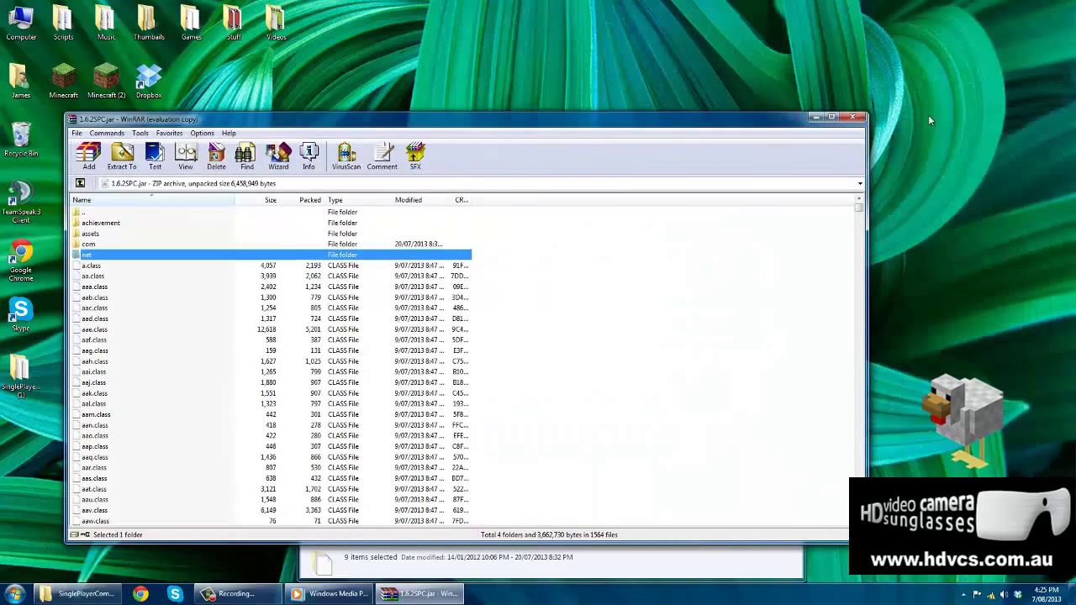
Close WinRAR and create a new folder named bin inside AppData\.minecraft
left_click(873, 115)
left_click(789, 157)
key("super")
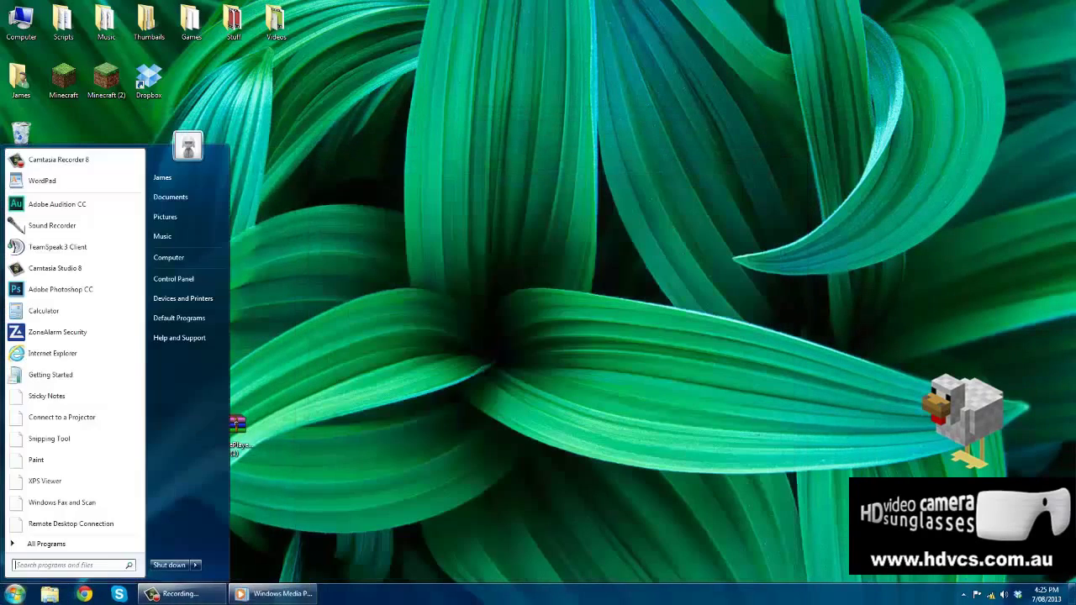
type("%APPDATA")
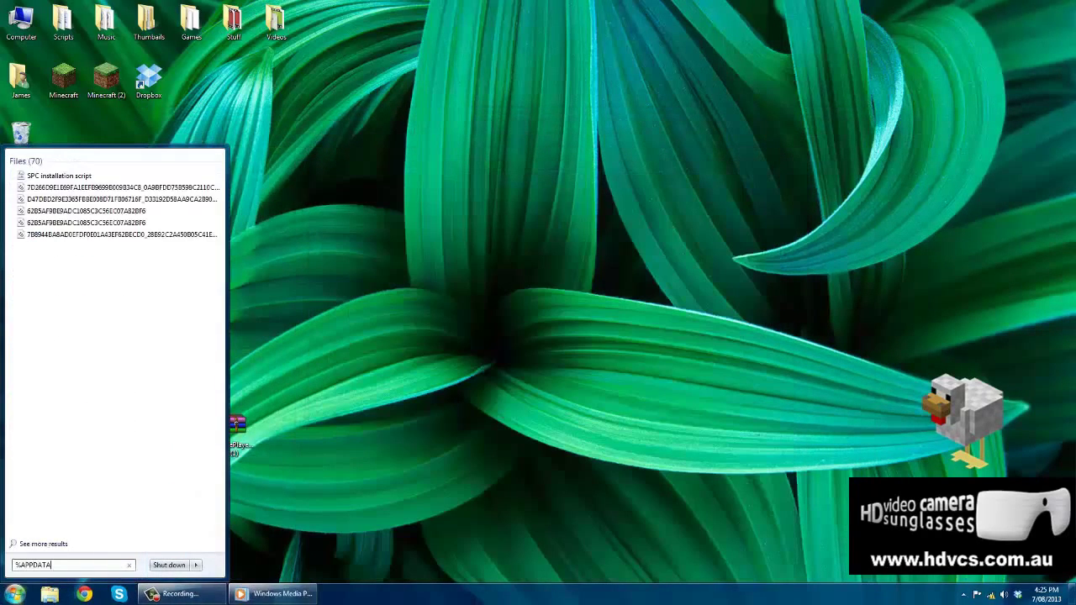
type("%")
key("Return")
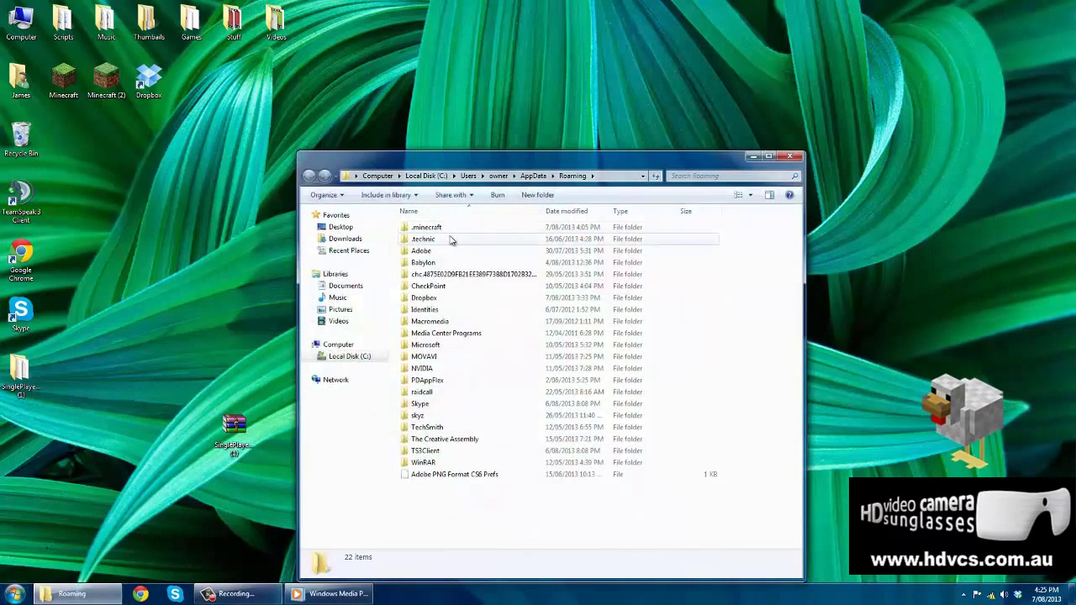
left_click(443, 229)
double_click(443, 228)
key("ctrl+shift+n")
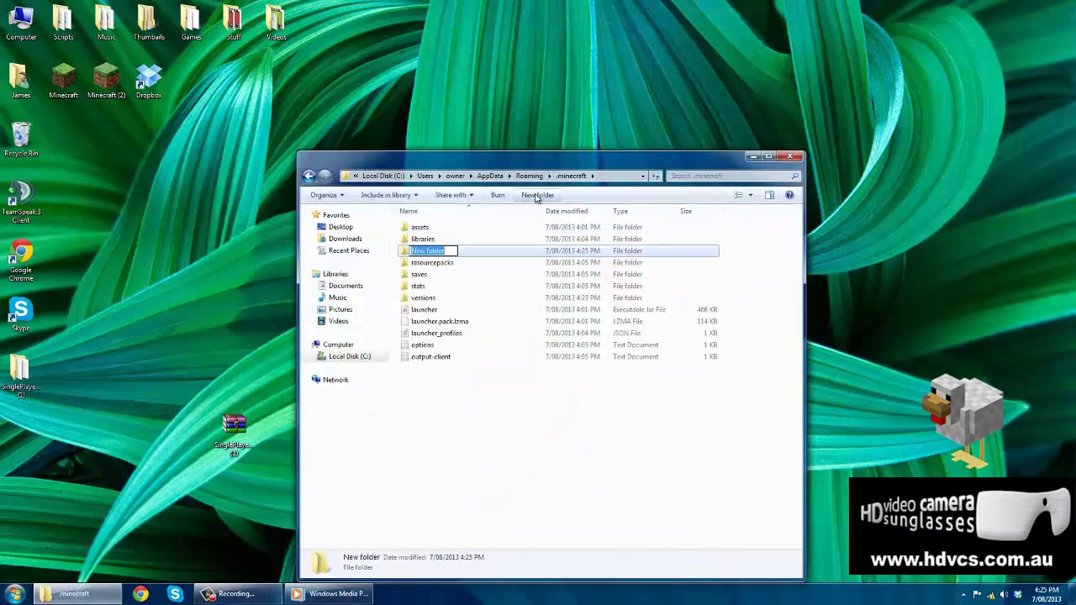
type("bin")
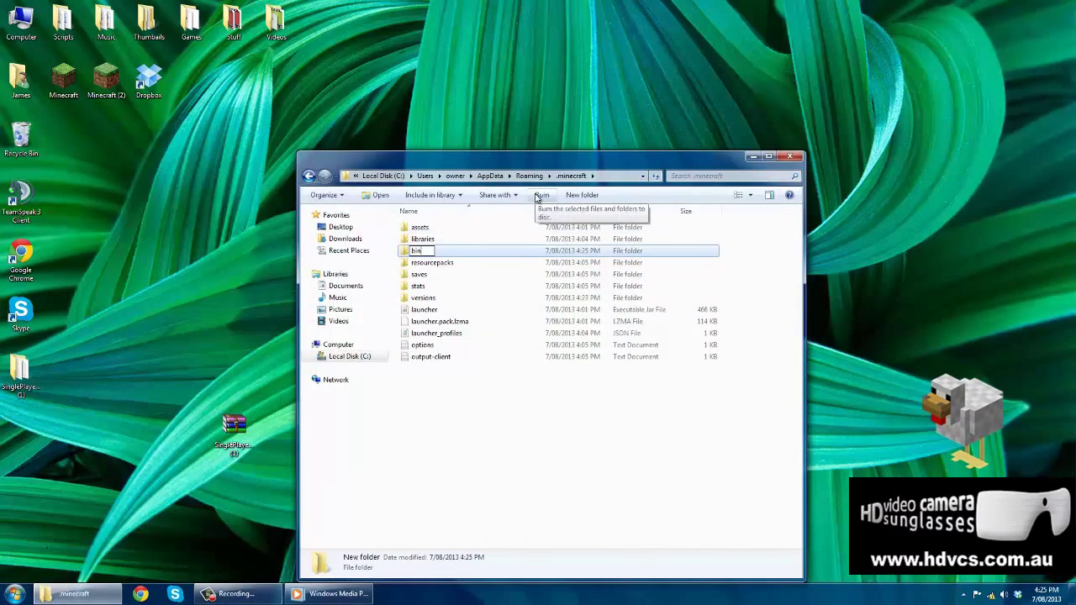
key("Return")
Move the WorldEdit jar from the extracted Single Player Commands folder into .minecraft\bin
double_click(18, 374)
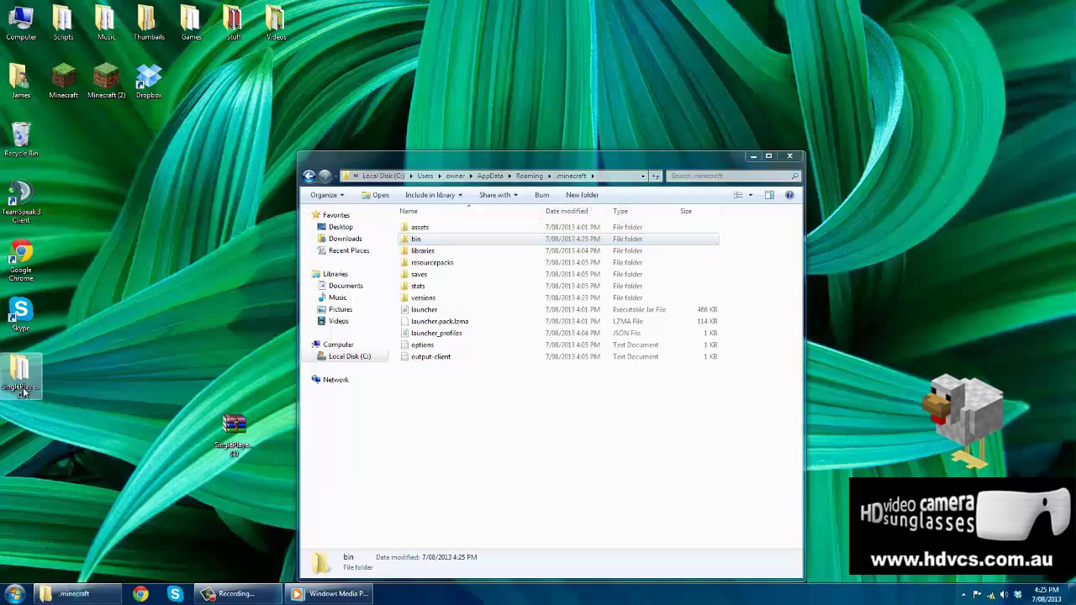
left_click_drag(445, 159, 771, 162)
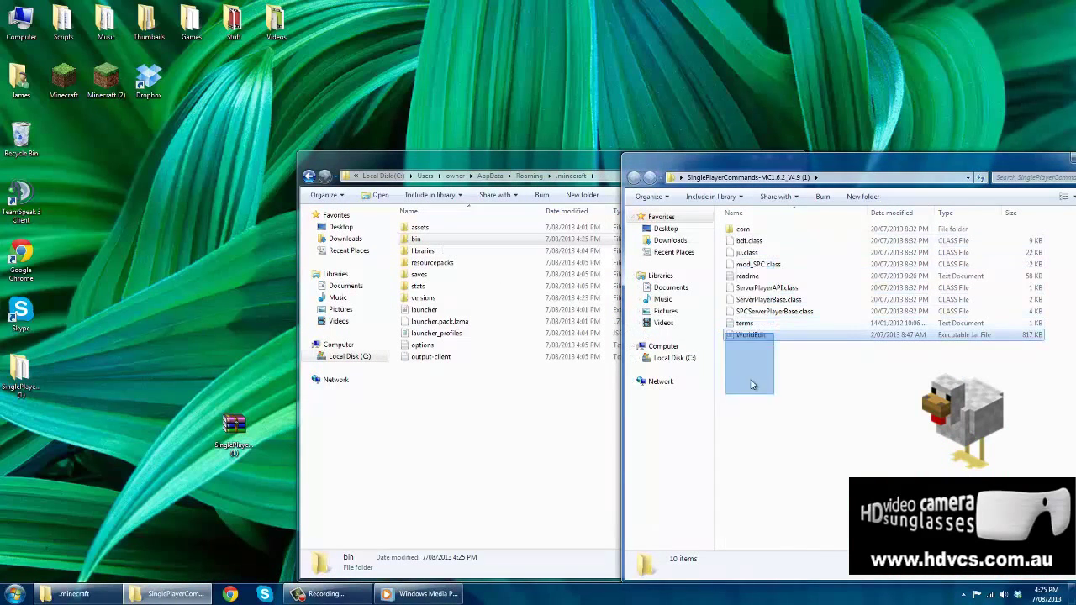
mouse_move(775, 337)
left_mouse_down()
mouse_move(728, 390)
mouse_move(416, 239)
left_mouse_up()
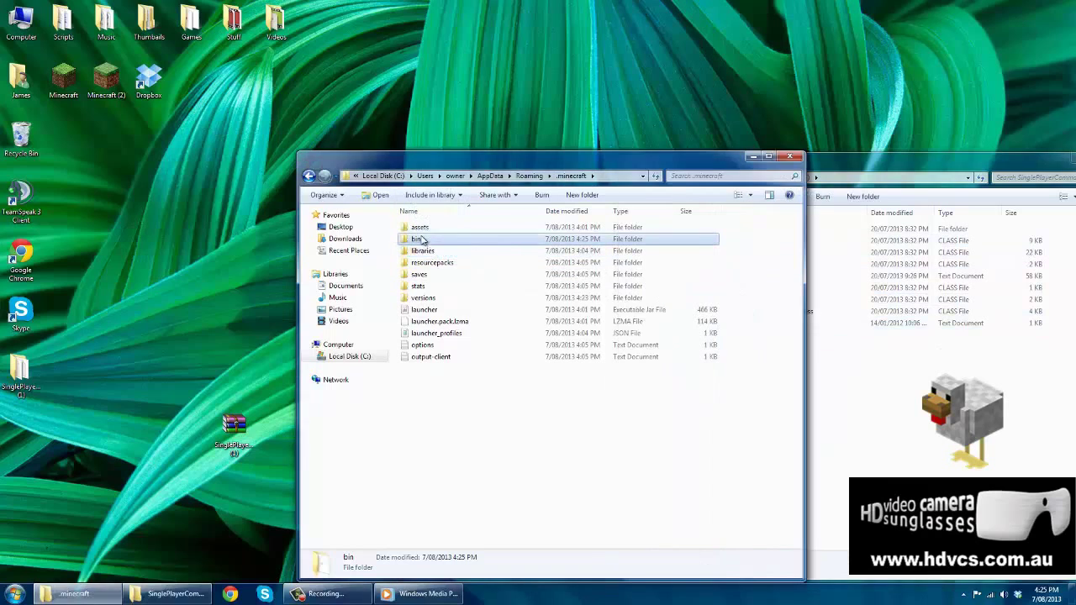
double_click(505, 246)
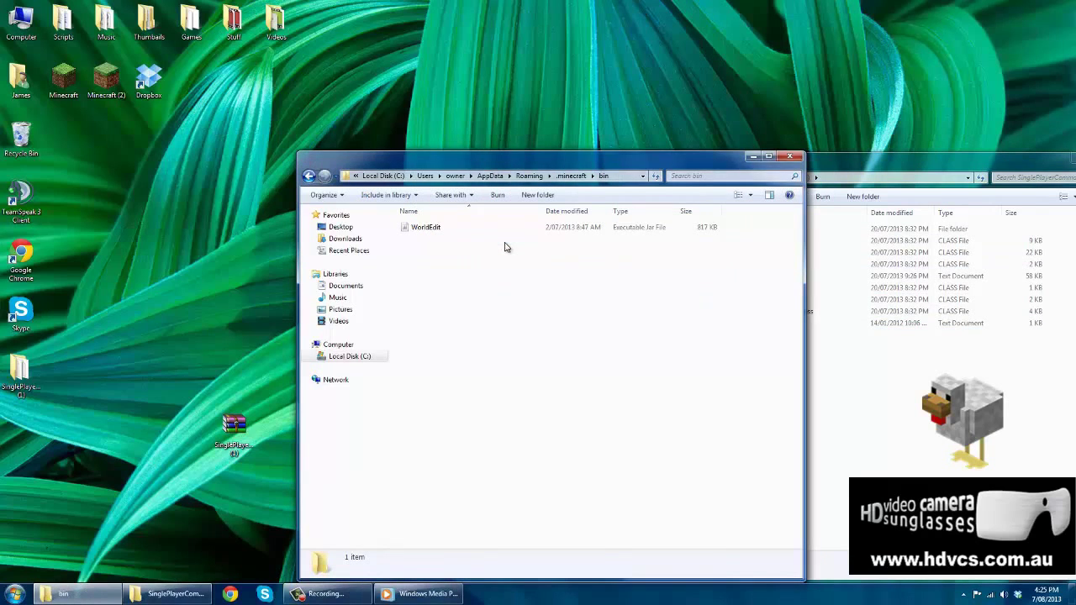
left_click(790, 156)
mouse_move(793, 160)
left_mouse_down()
mouse_move(555, 151)
mouse_move(408, 128)
left_mouse_up()
left_click(843, 135)
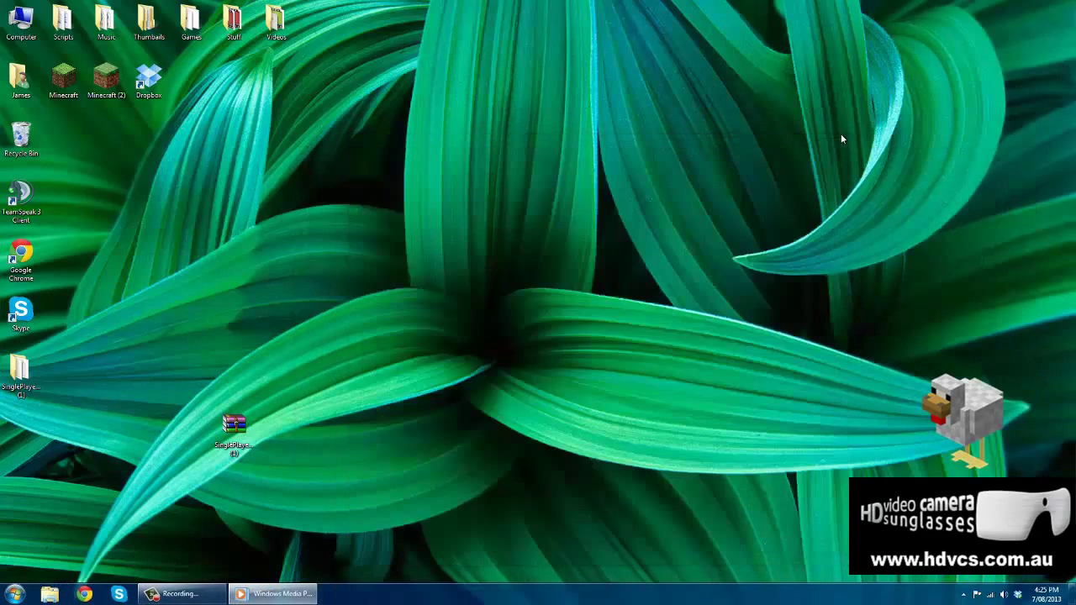